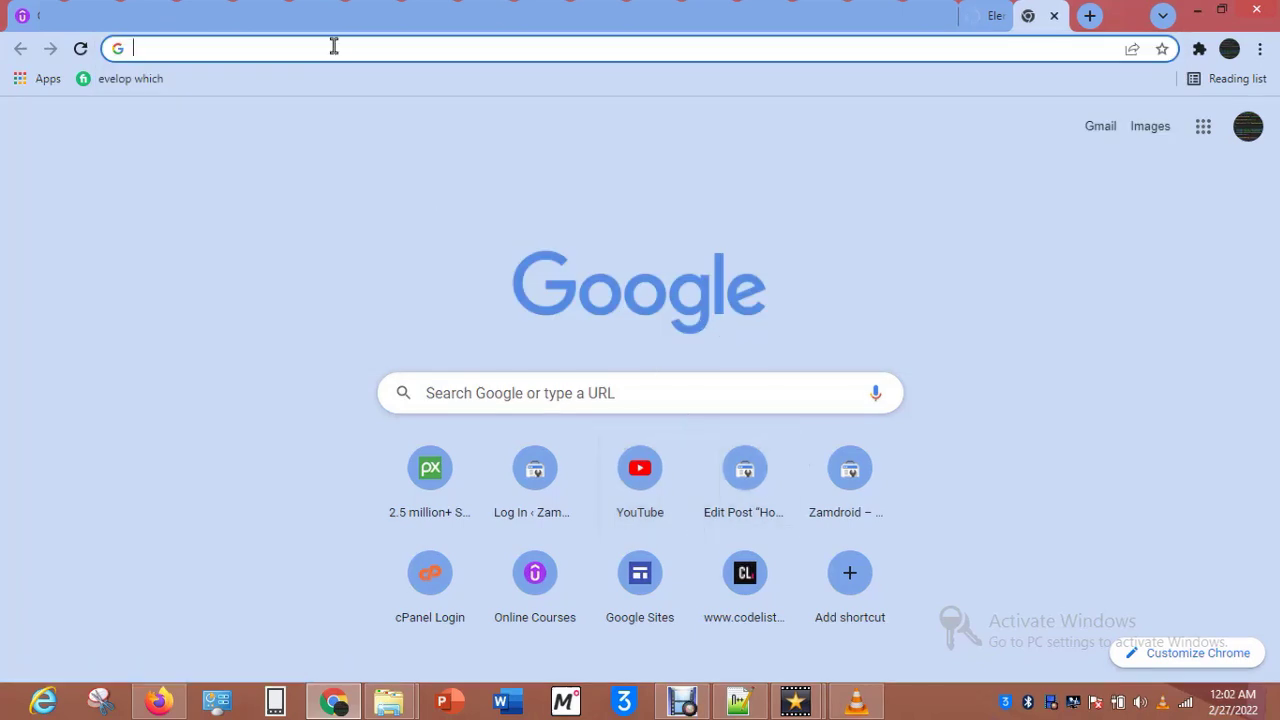
# Search Google for 'bitnami wordpress download' from the Chrome address bar.
pyautogui.click(249, 48)
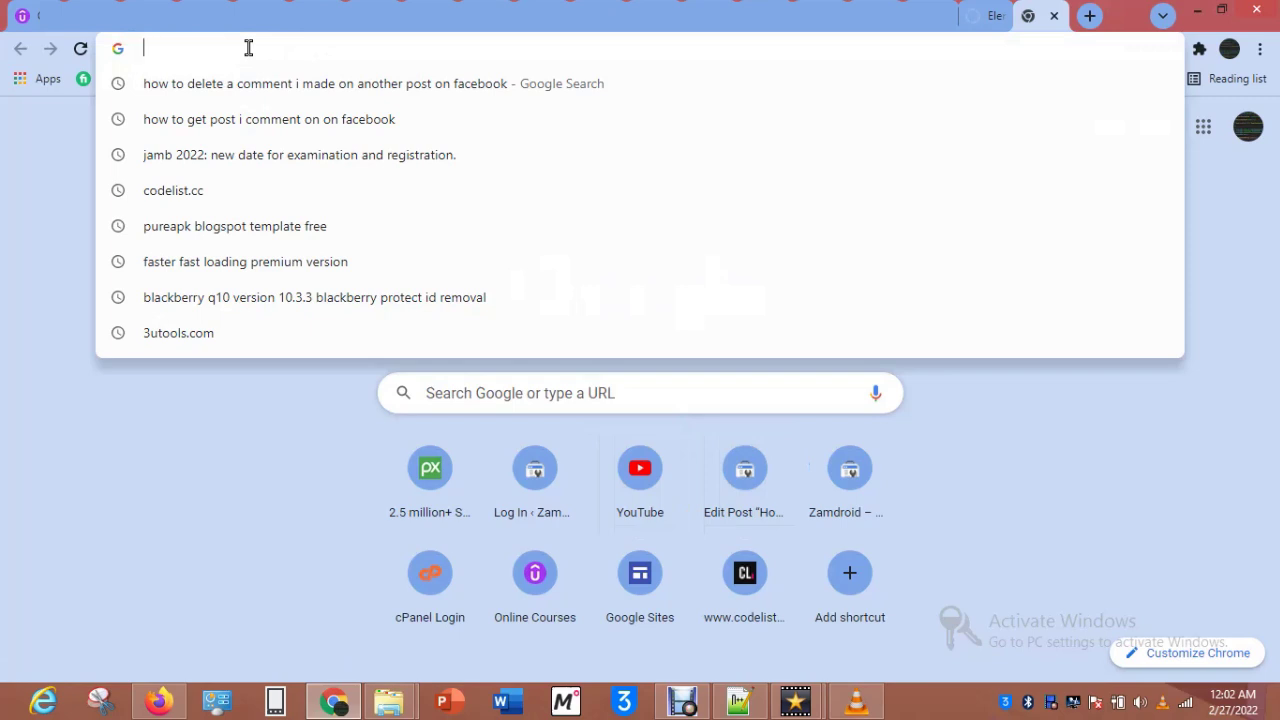
pyautogui.write('bitnami')
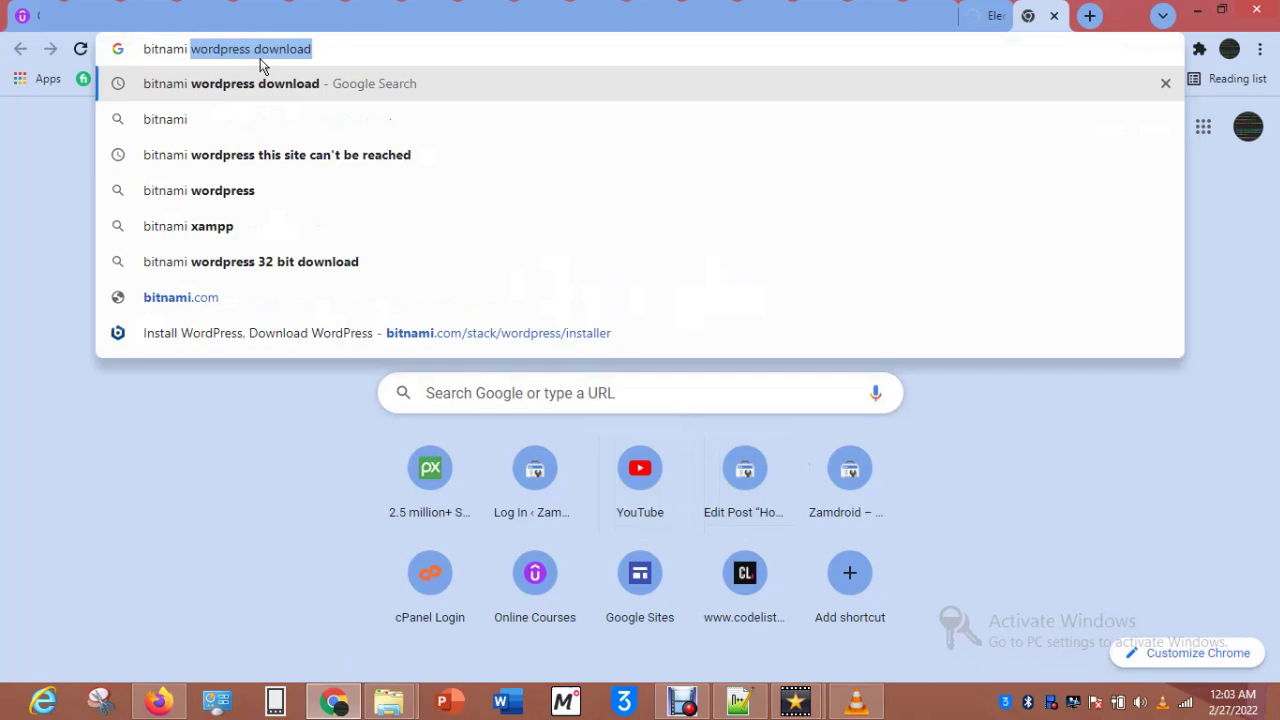
pyautogui.click(265, 55)
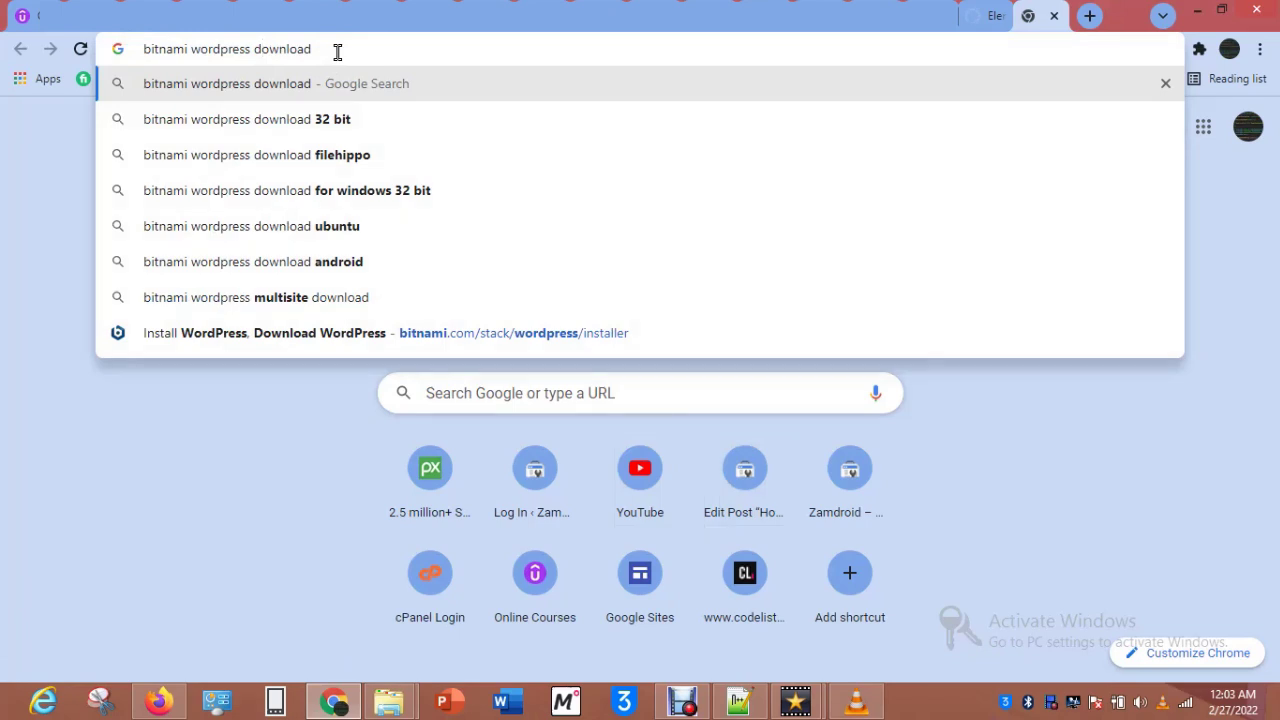
pyautogui.press('Return')
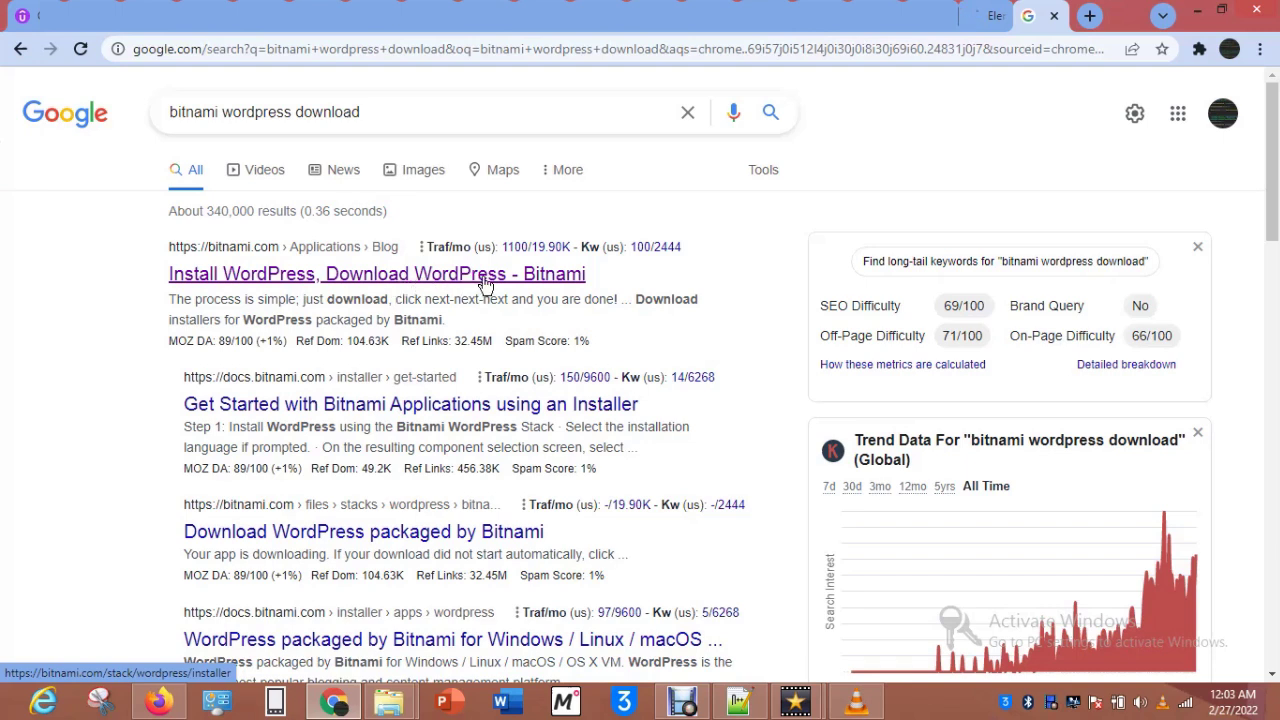
# Open the 'Install WordPress, Download WordPress - Bitnami' result and scroll to the installer downloads.
pyautogui.click(553, 278)
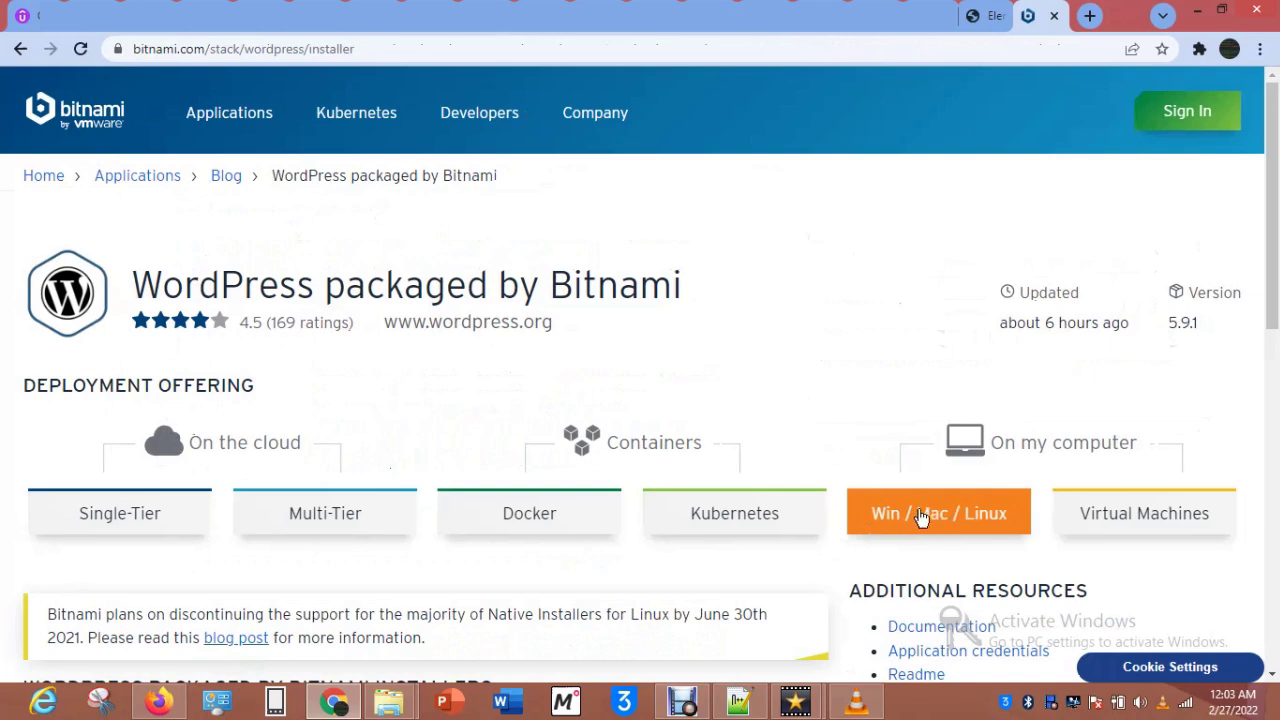
pyautogui.scroll(-4, 960, 514)
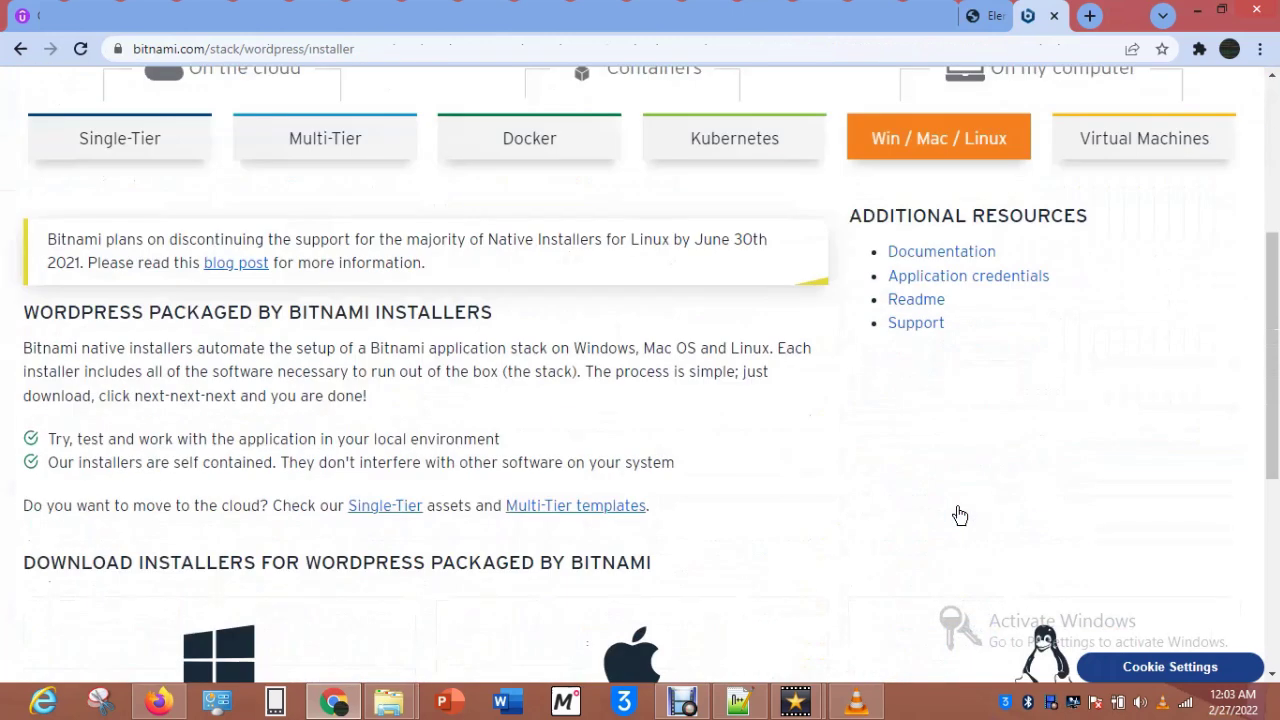
pyautogui.scroll(-5, 790, 395)
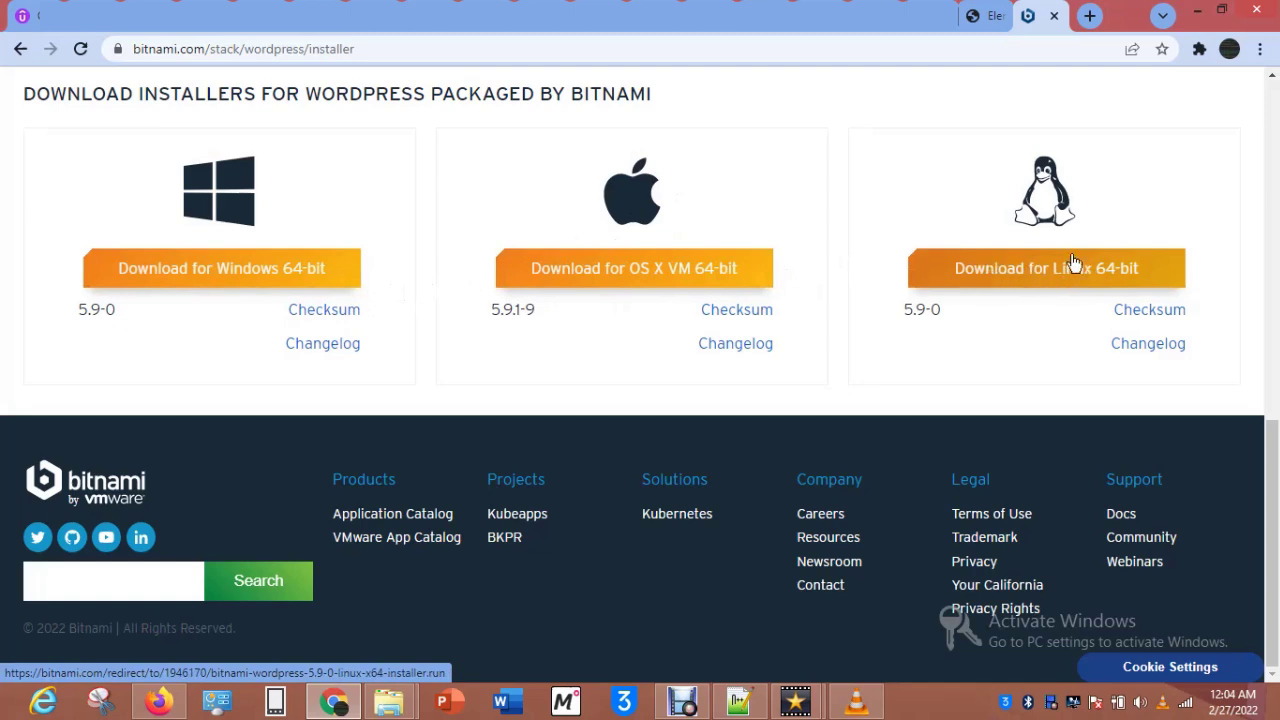
# Choose the Windows 64-bit WordPress installer and sign in with Google to download it.
pyautogui.click(197, 270)
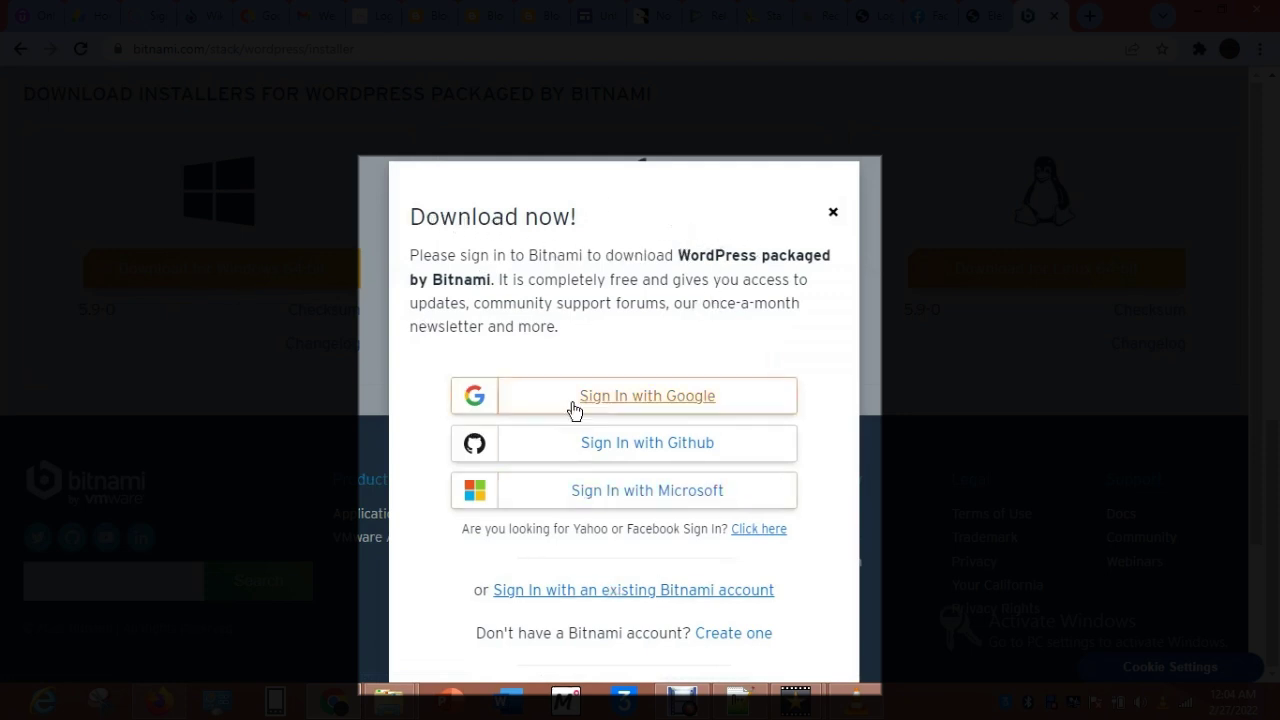
pyautogui.click(628, 404)
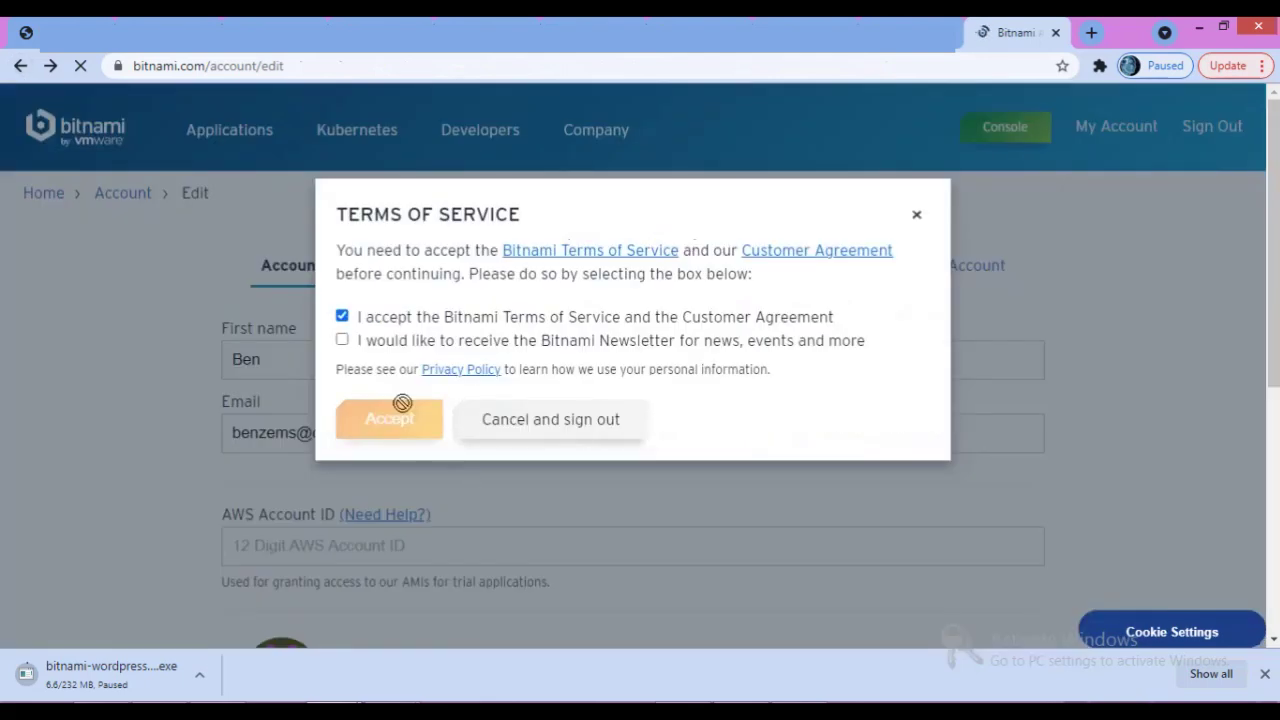
# Accept the Bitnami Terms of Service and Customer Agreement, then show Chrome's downloads list.
pyautogui.click(408, 416)
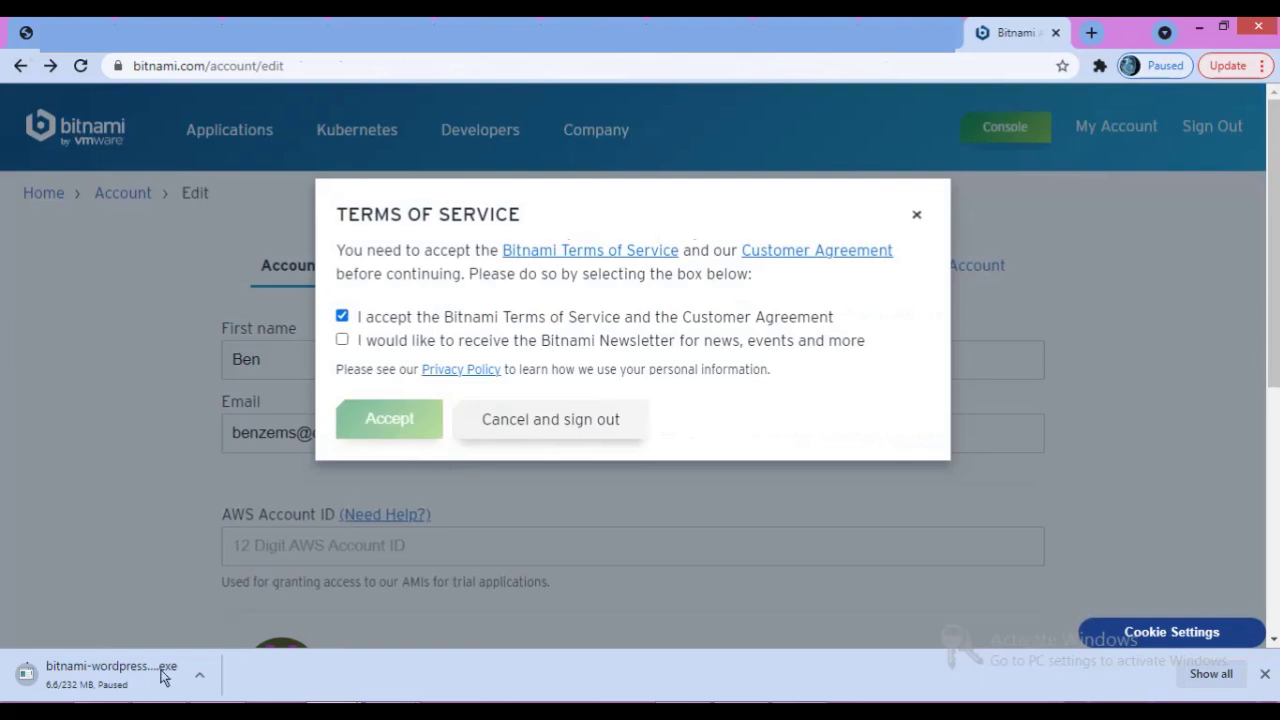
pyautogui.hotkey('ctrl', 'j')
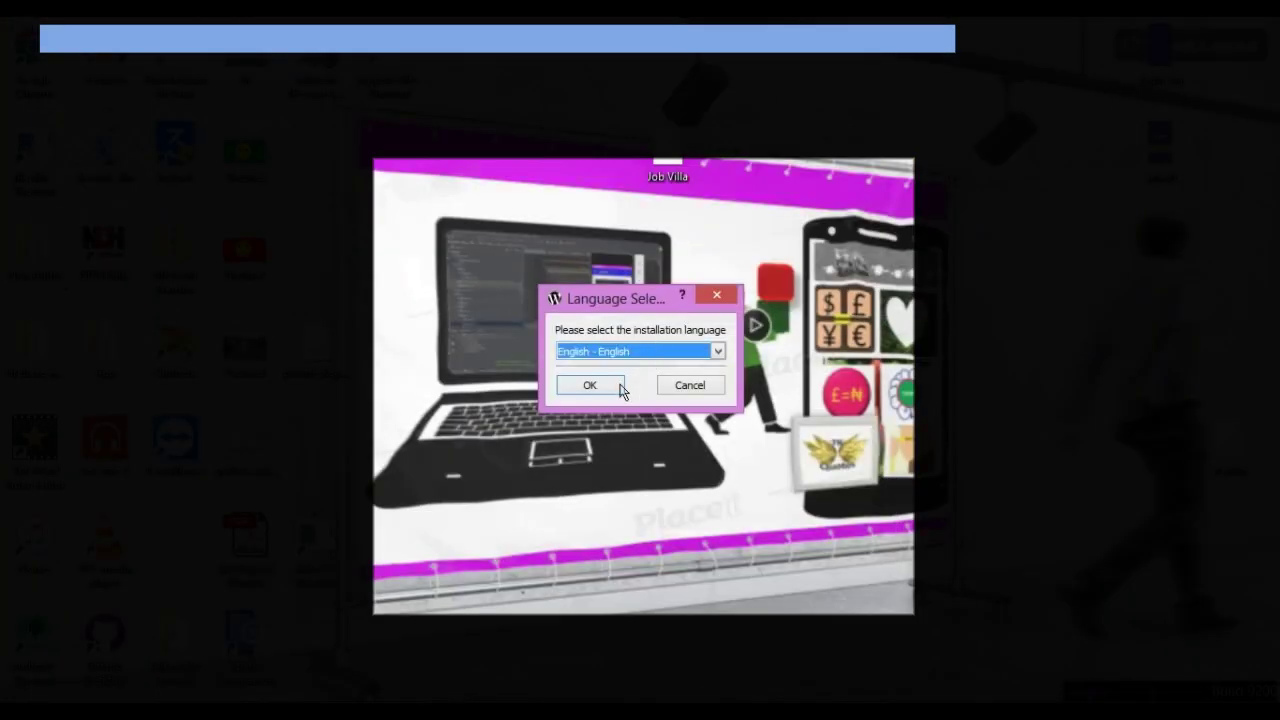
# Confirm the installer language and continue past the Welcome page to Select Components.
pyautogui.click(594, 389)
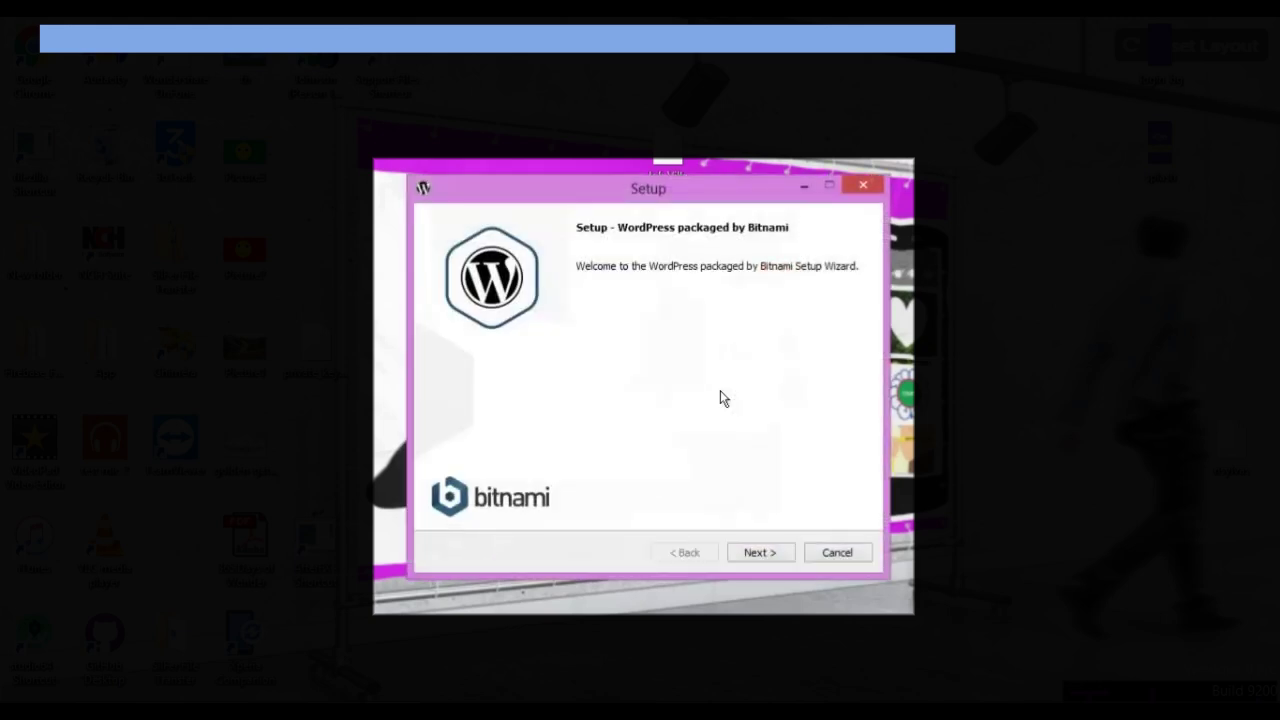
pyautogui.click(760, 553)
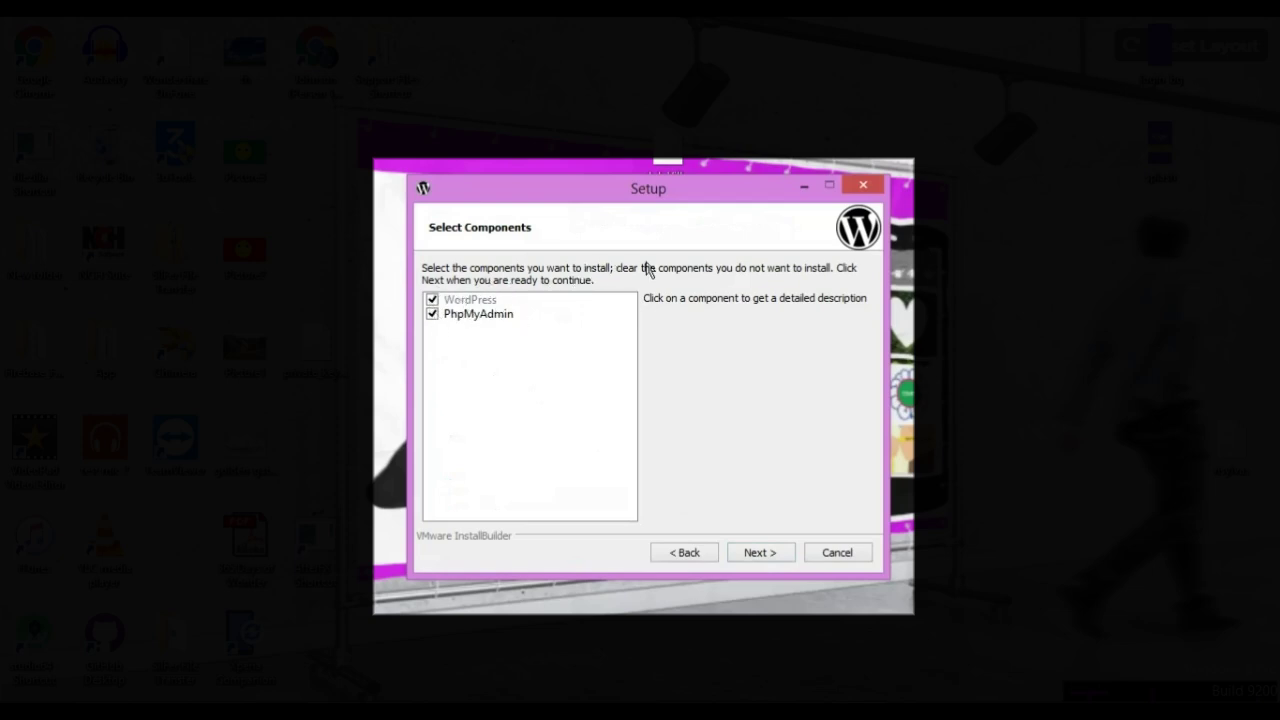
# Deselect PhpMyAdmin and keep C:\Bitnami\wordpress-5.8.2-0 as the installation folder.
pyautogui.click(430, 314)
pyautogui.click(775, 553)
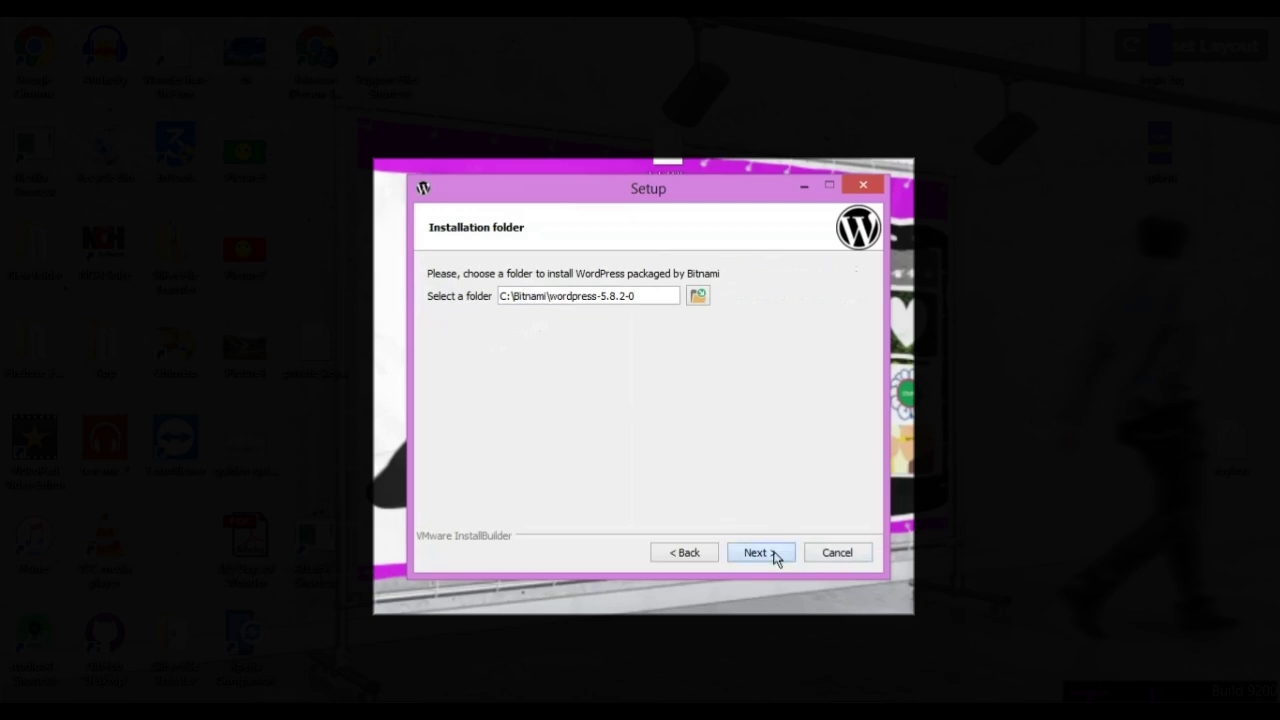
pyautogui.press('Return')
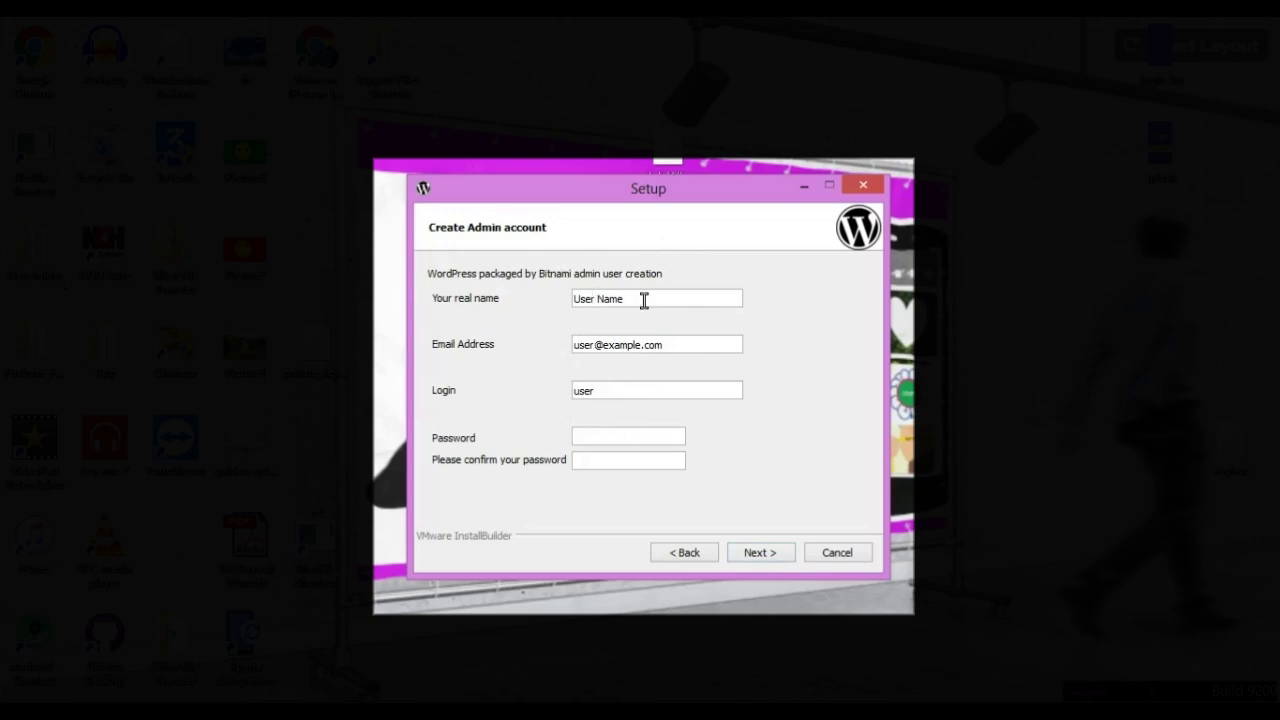
# Replace the prefilled admin real name and e-mail address with the user's own details.
pyautogui.moveTo(643, 300); pyautogui.dragTo(562, 292)
pyautogui.write('S')
pyautogui.press('BackSpace')
pyautogui.write('stacku')
pyautogui.press('BackSpace')
pyautogui.write('Udemy')
pyautogui.doubleClick(582, 344)
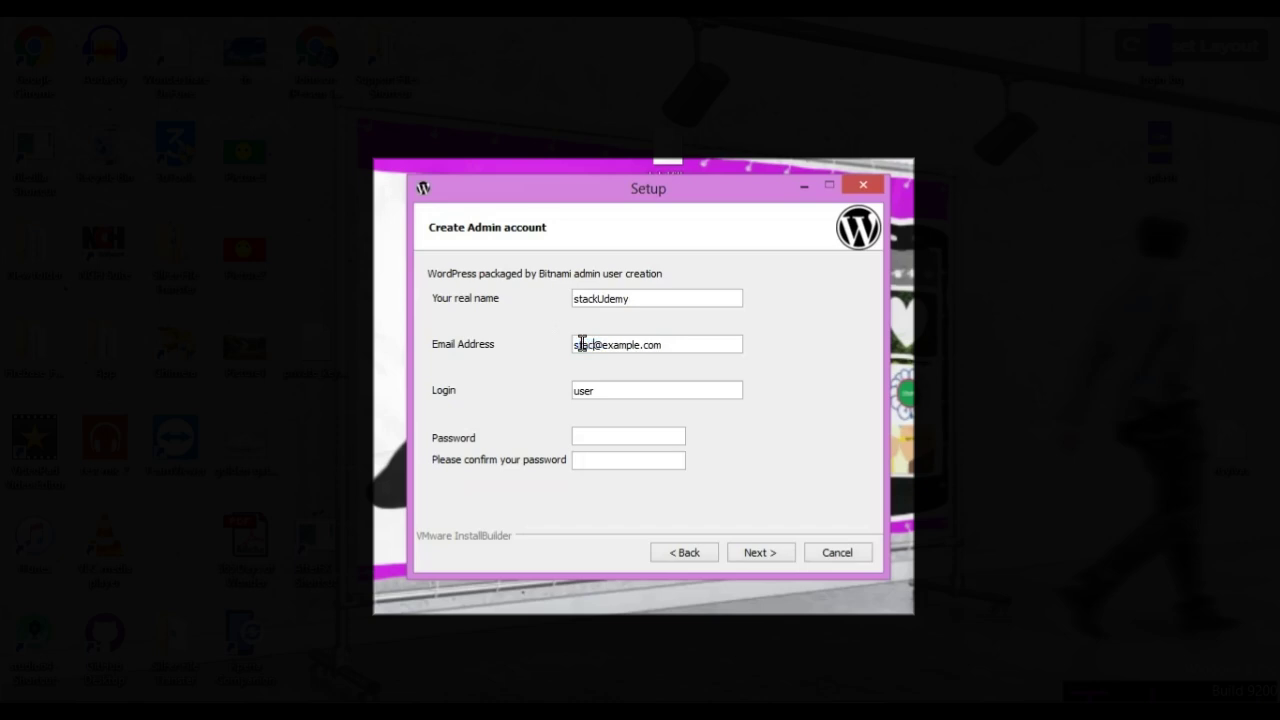
pyautogui.doubleClick(652, 345)
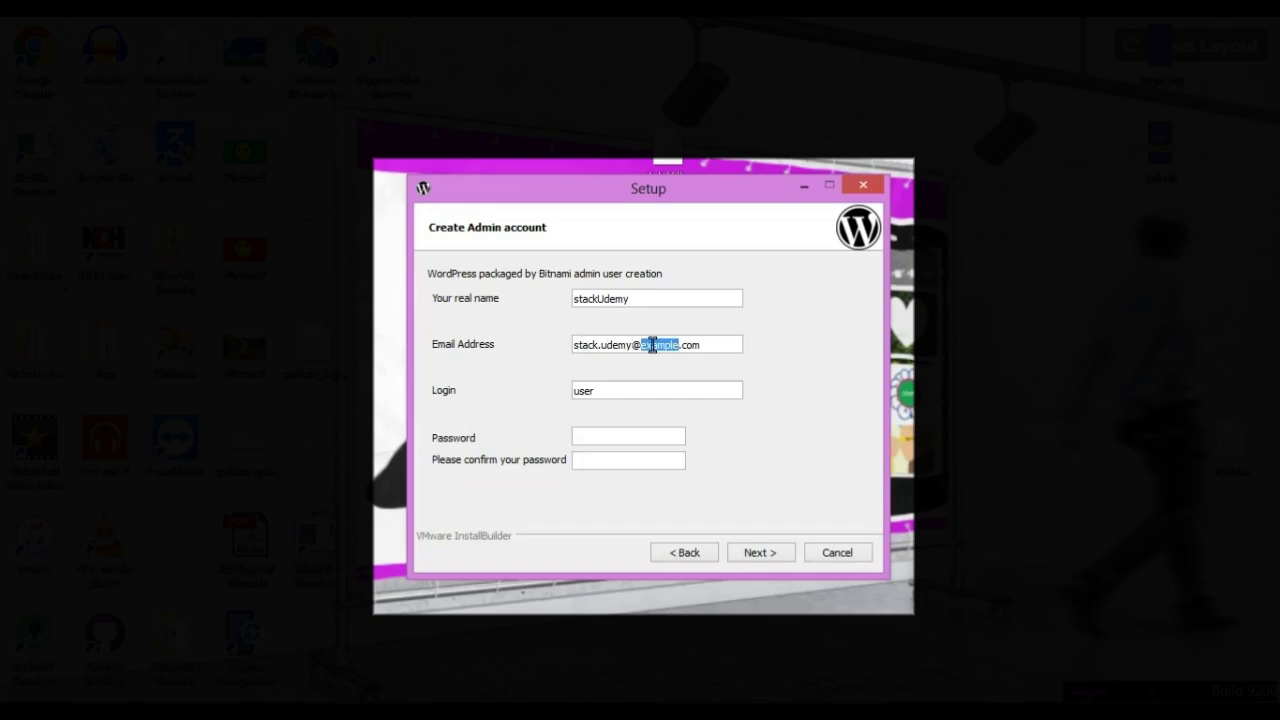
pyautogui.write('gmail')
# Set the login to 'Admin' and enter the admin password in both password fields.
pyautogui.moveTo(626, 390); pyautogui.dragTo(559, 381)
pyautogui.write('Admin')
pyautogui.click(624, 434)
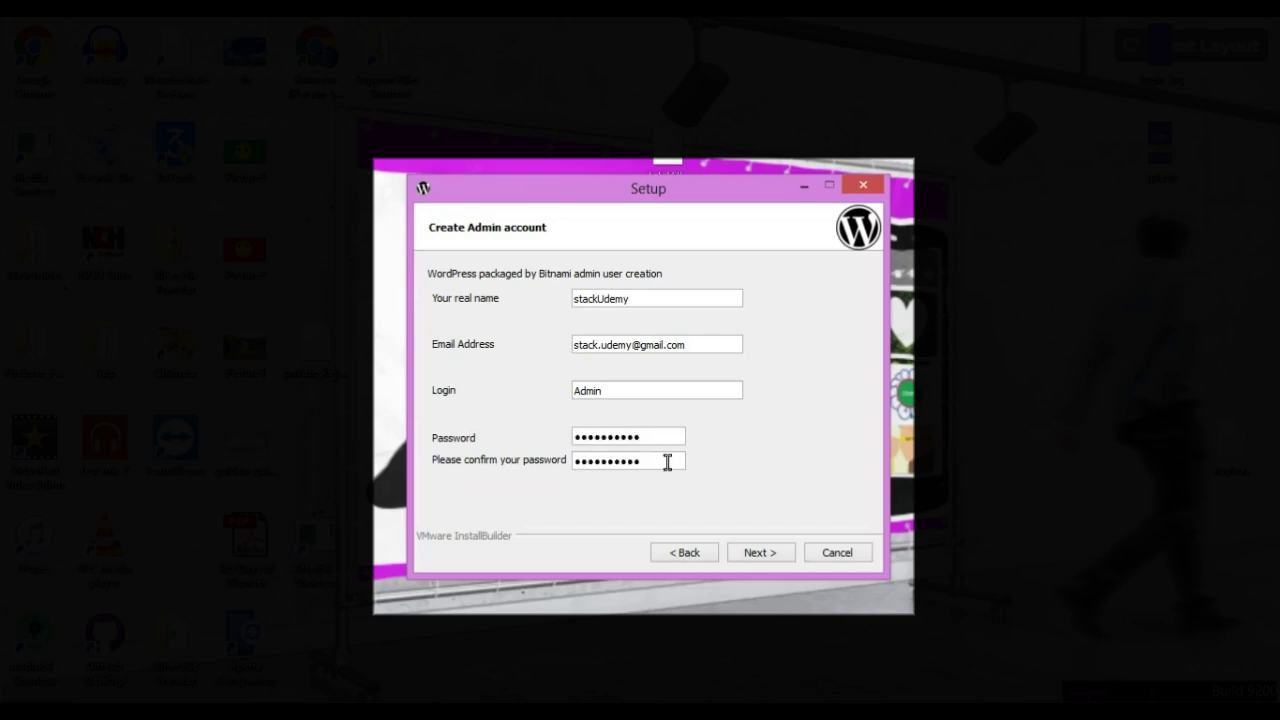
pyautogui.press('BackSpace')
pyautogui.press('BackSpace')
pyautogui.press('BackSpace')
pyautogui.press('BackSpace')
pyautogui.press('BackSpace')
pyautogui.press('BackSpace')
pyautogui.press('BackSpace')
pyautogui.press('BackSpace')
pyautogui.press('BackSpace')
pyautogui.press('BackSpace')
pyautogui.write('aaaaaaaaaa')
# Change the rejected login 'Admin' to lowercase 'admin' and submit the account details.
pyautogui.click(763, 560)
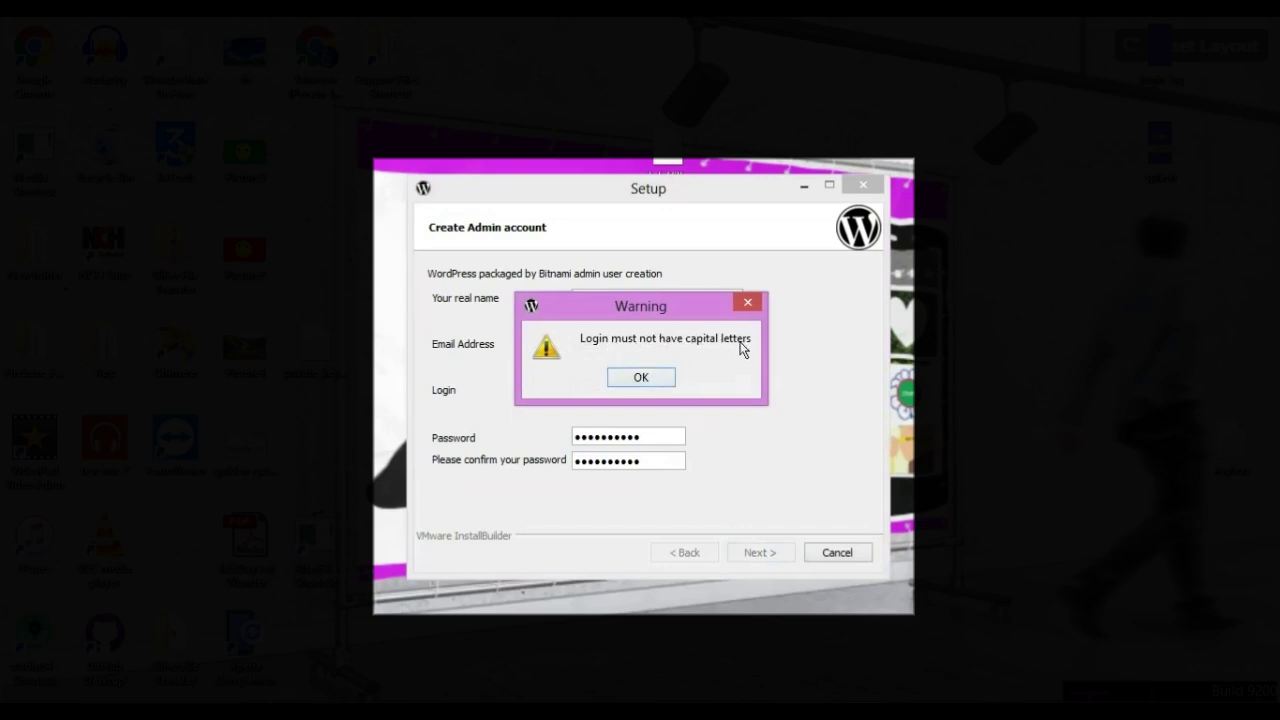
pyautogui.click(666, 378)
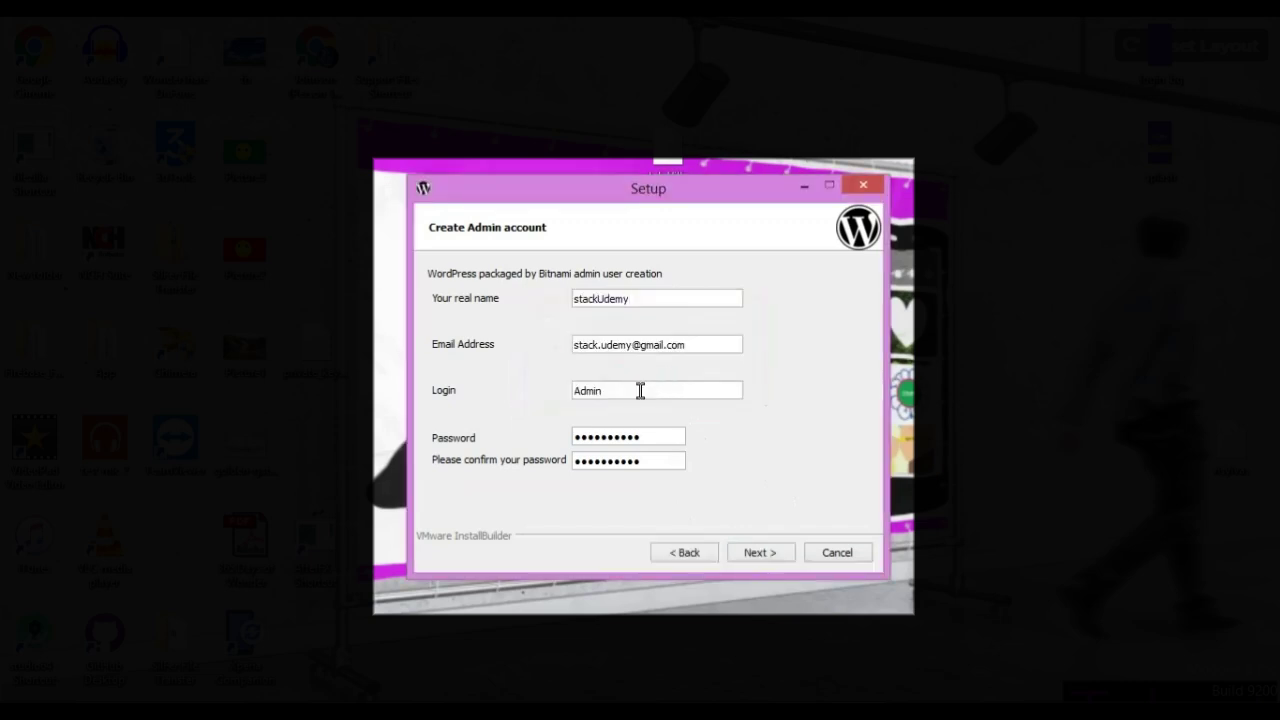
pyautogui.click(763, 553)
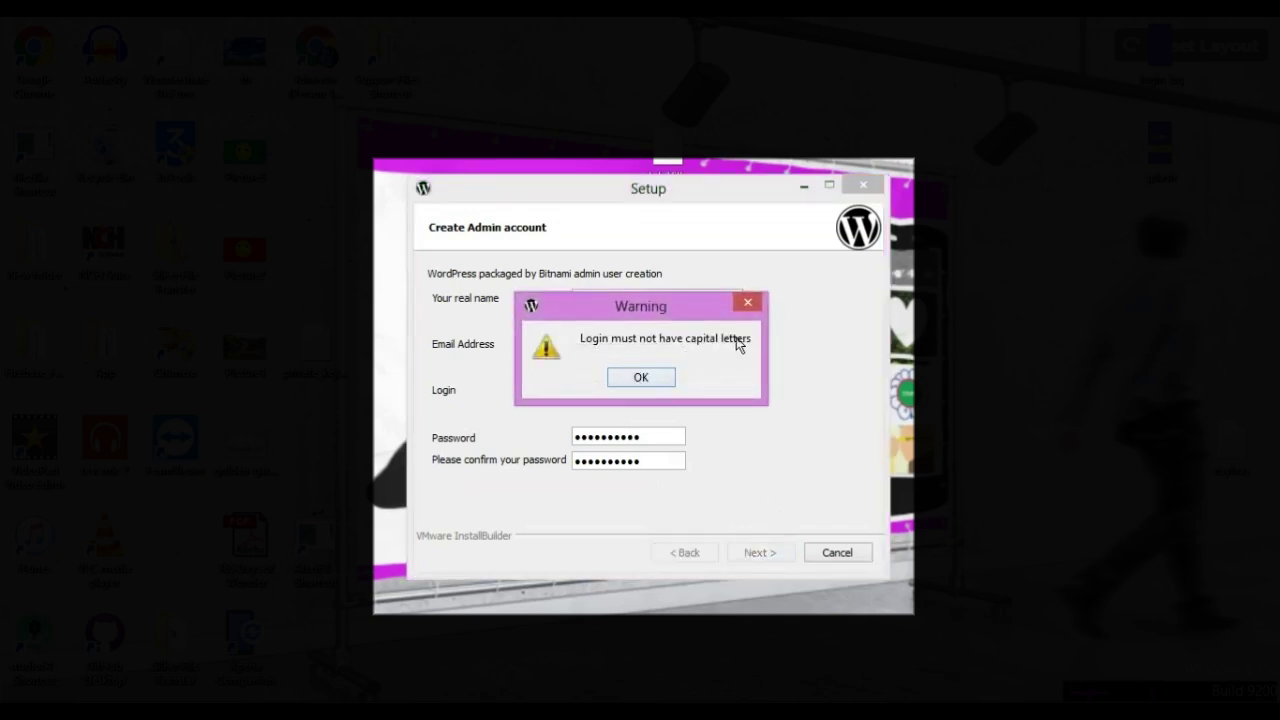
pyautogui.click(641, 378)
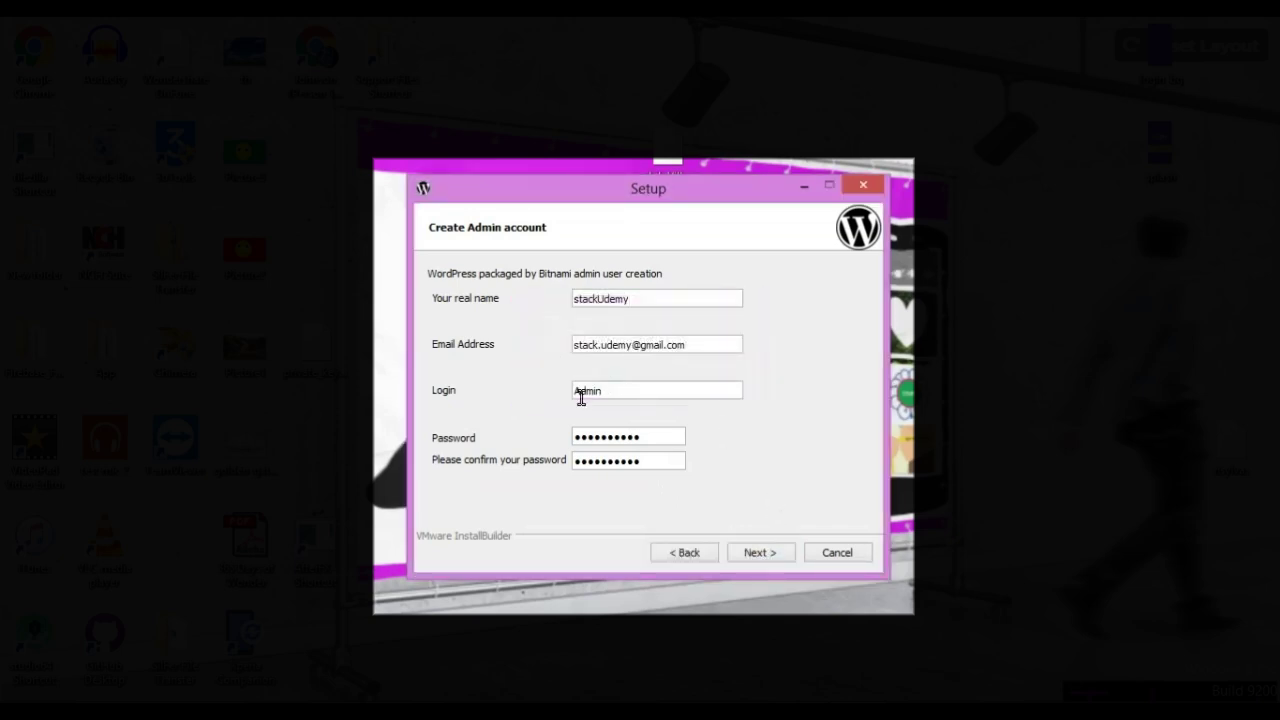
pyautogui.doubleClick(581, 391)
pyautogui.press('BackSpace')
pyautogui.write('admin')
pyautogui.click(771, 556)
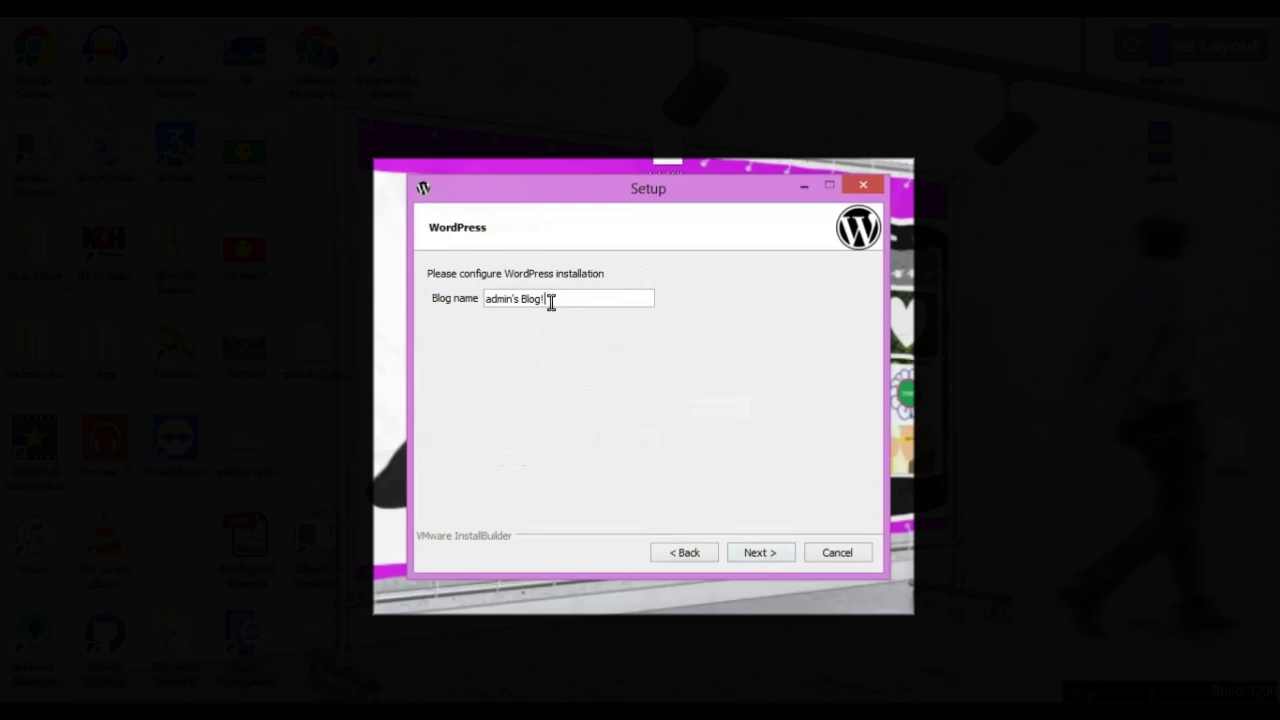
# Replace the blog name "admin's Blog!" with 'stackudemy' and continue.
pyautogui.moveTo(550, 302); pyautogui.dragTo(484, 308)
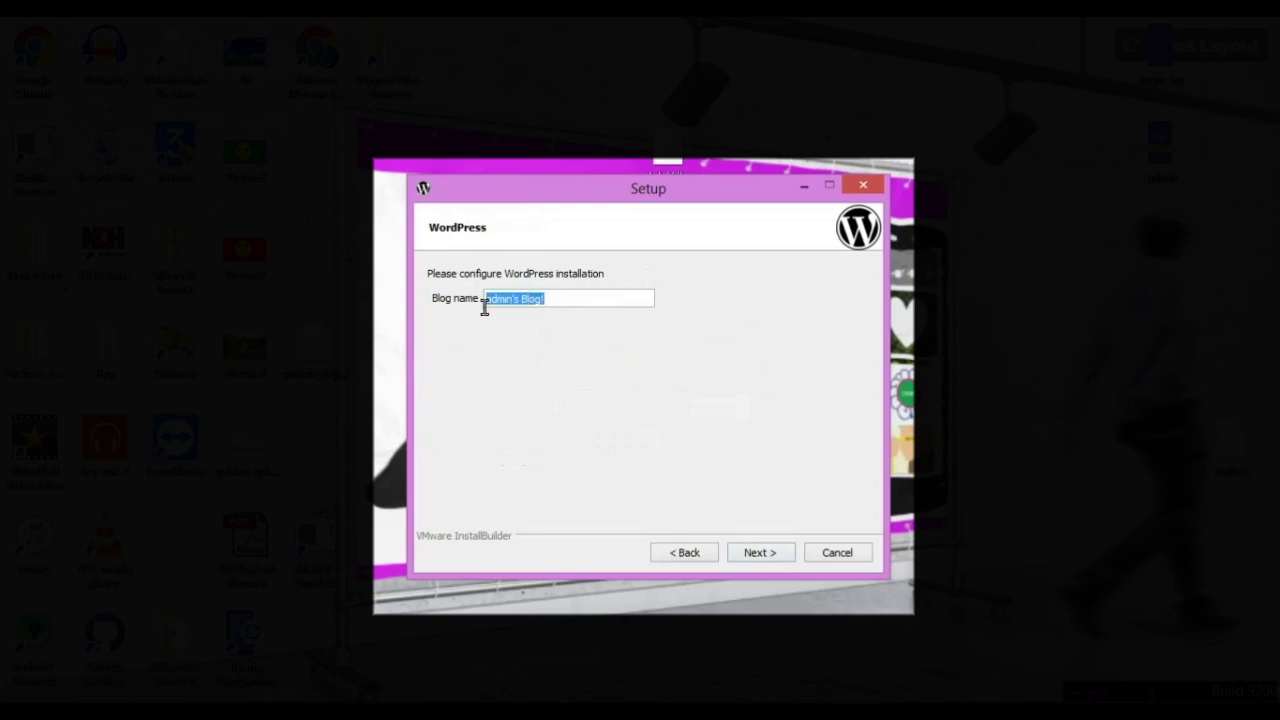
pyautogui.write('stackudemu')
pyautogui.press('BackSpace')
pyautogui.write('y')
pyautogui.click(766, 553)
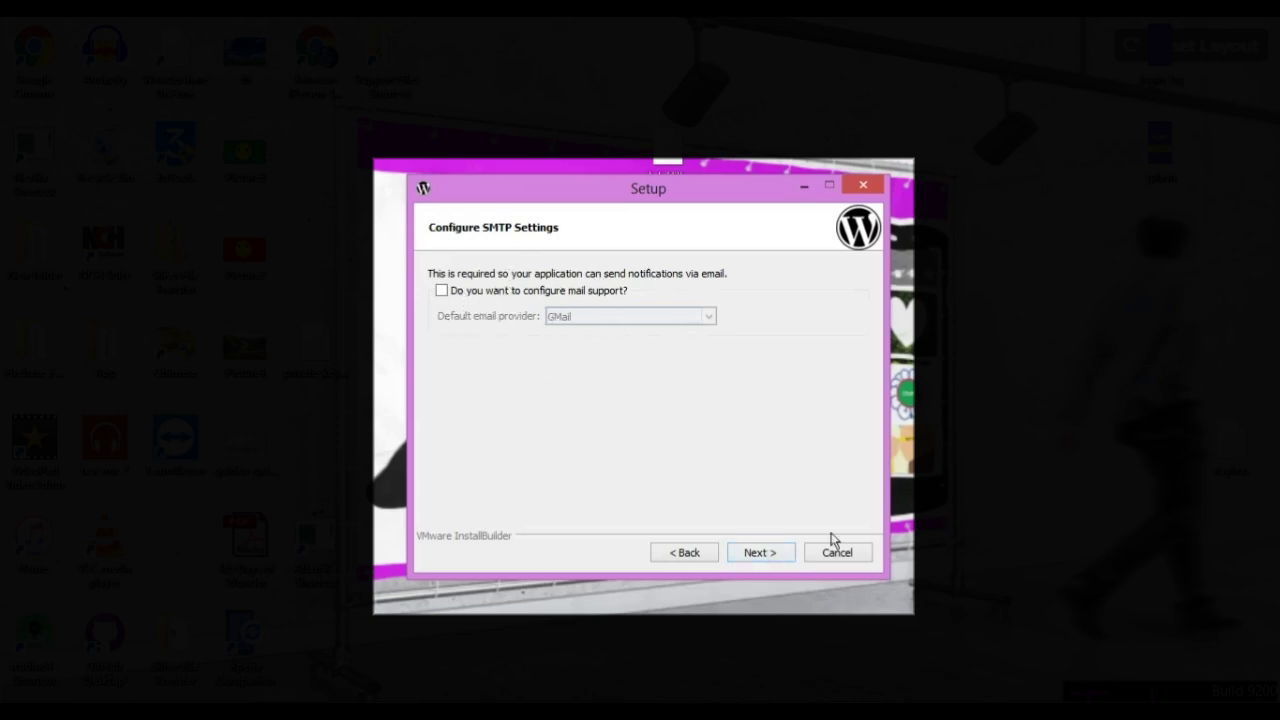
# Skip SMTP mail settings and disable 'Launch wordpress in the cloud with Bitnami'.
pyautogui.click(762, 553)
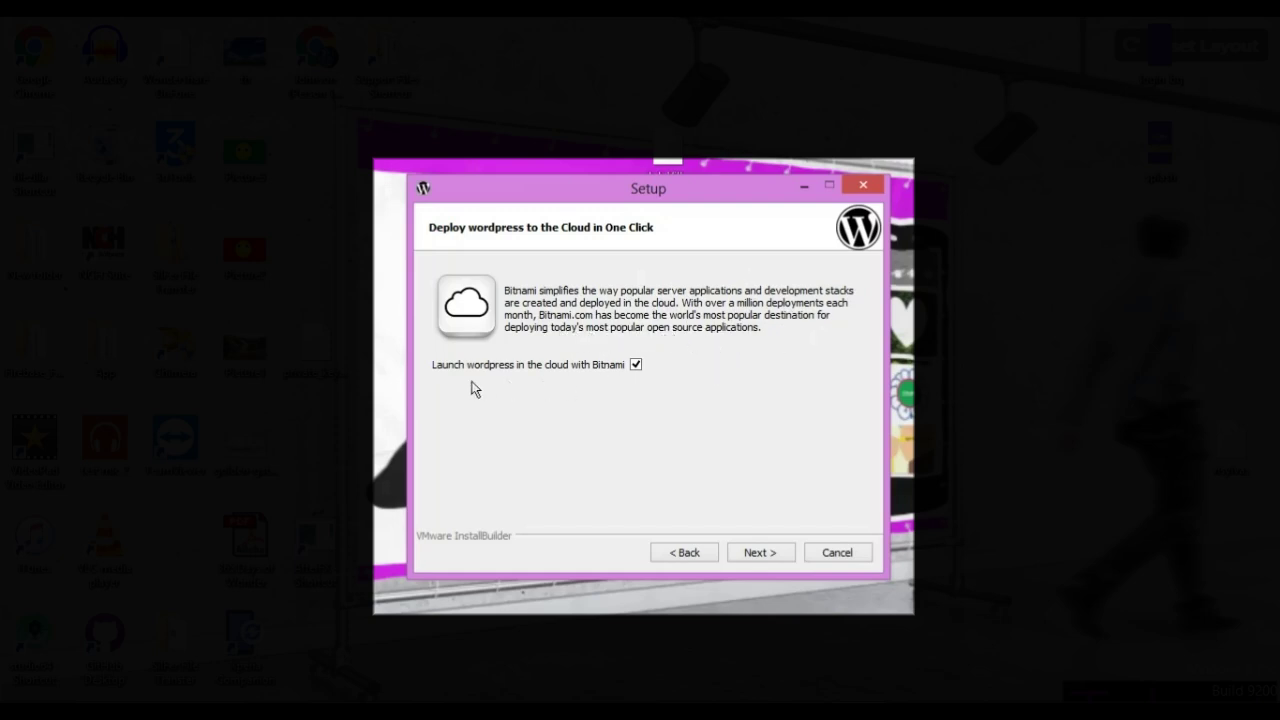
pyautogui.click(636, 366)
pyautogui.click(766, 555)
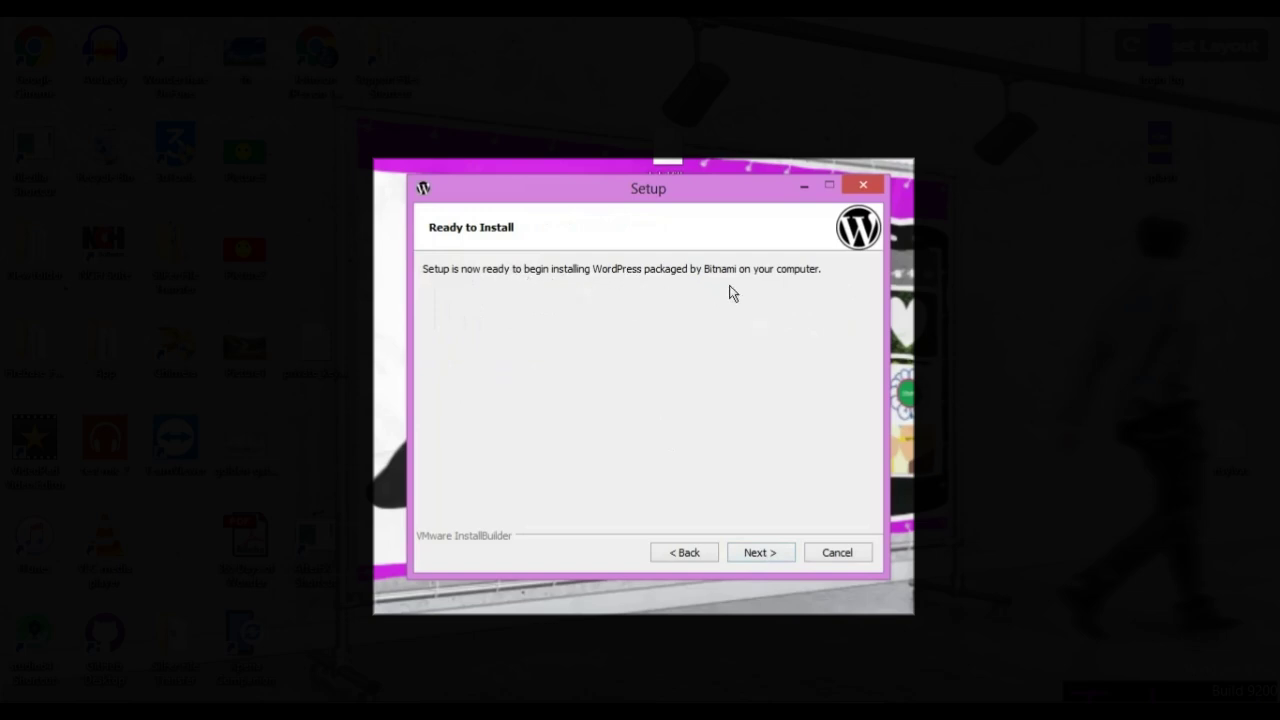
# Begin the WordPress installation from the Ready to Install page.
pyautogui.click(766, 555)
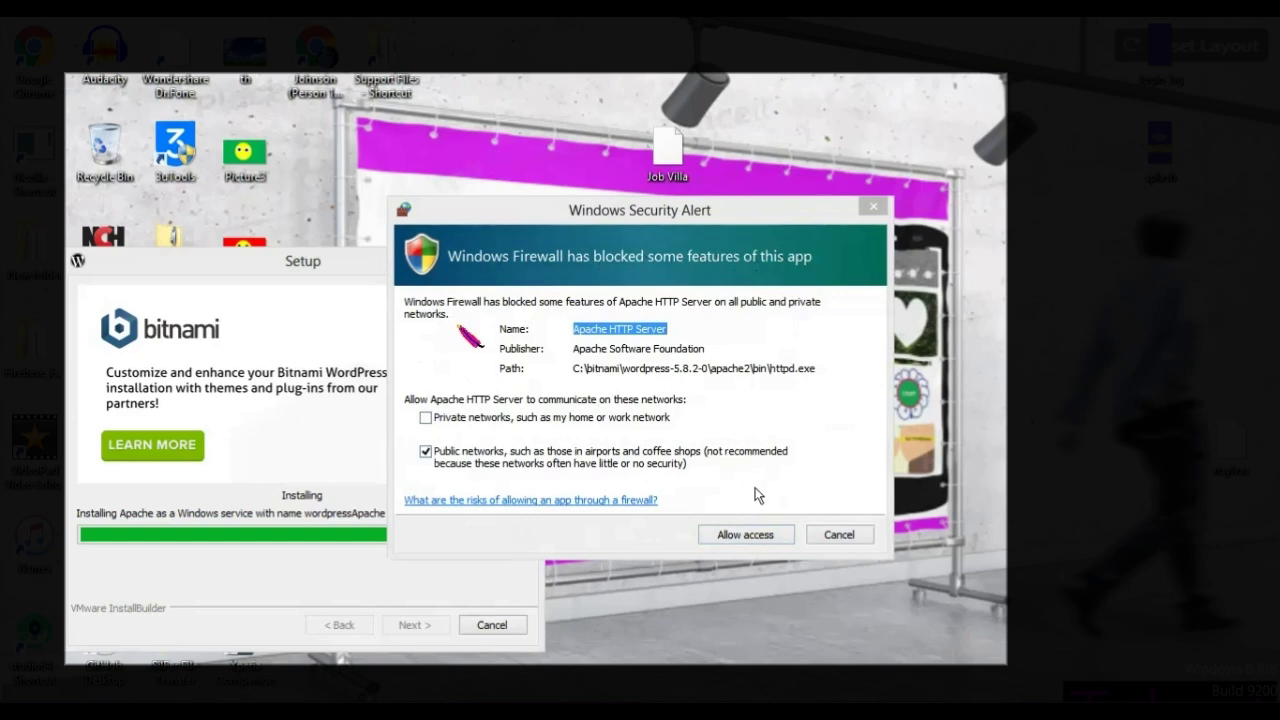
# Allow Apache HTTP Server through the Windows firewall and wait for setup to reach the completion page.
pyautogui.click(748, 540)
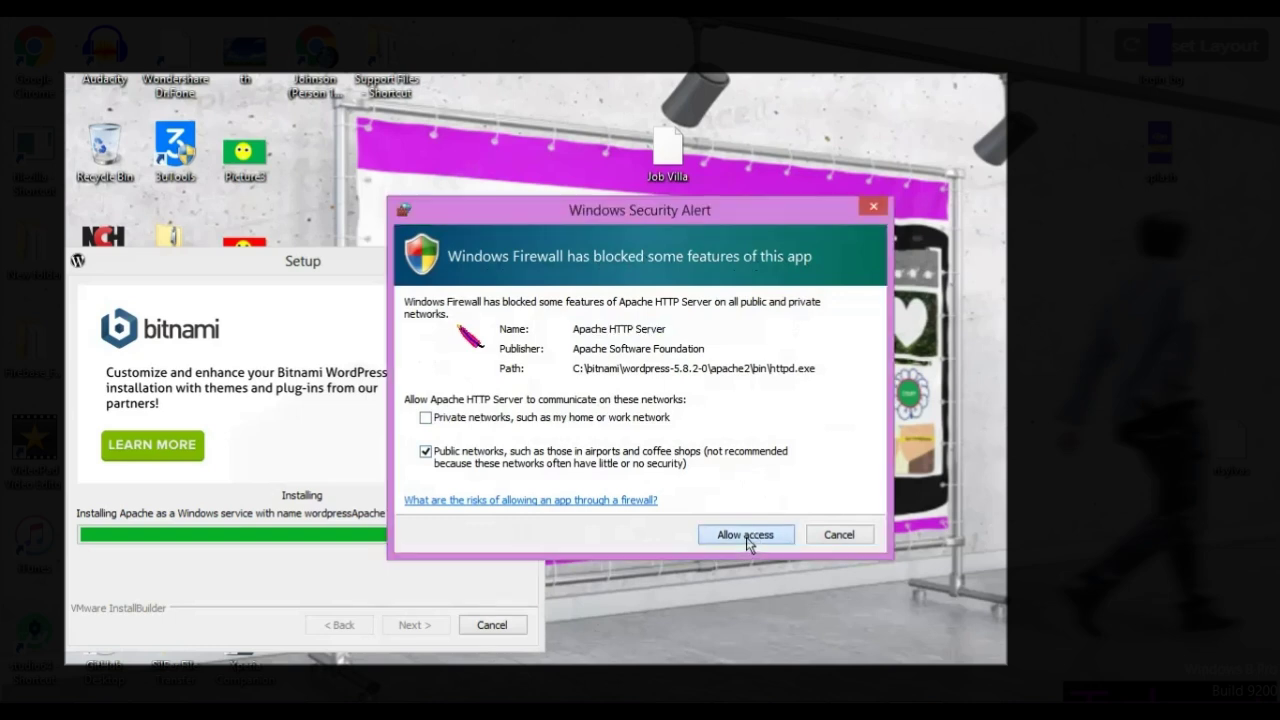
pyautogui.click(746, 538)
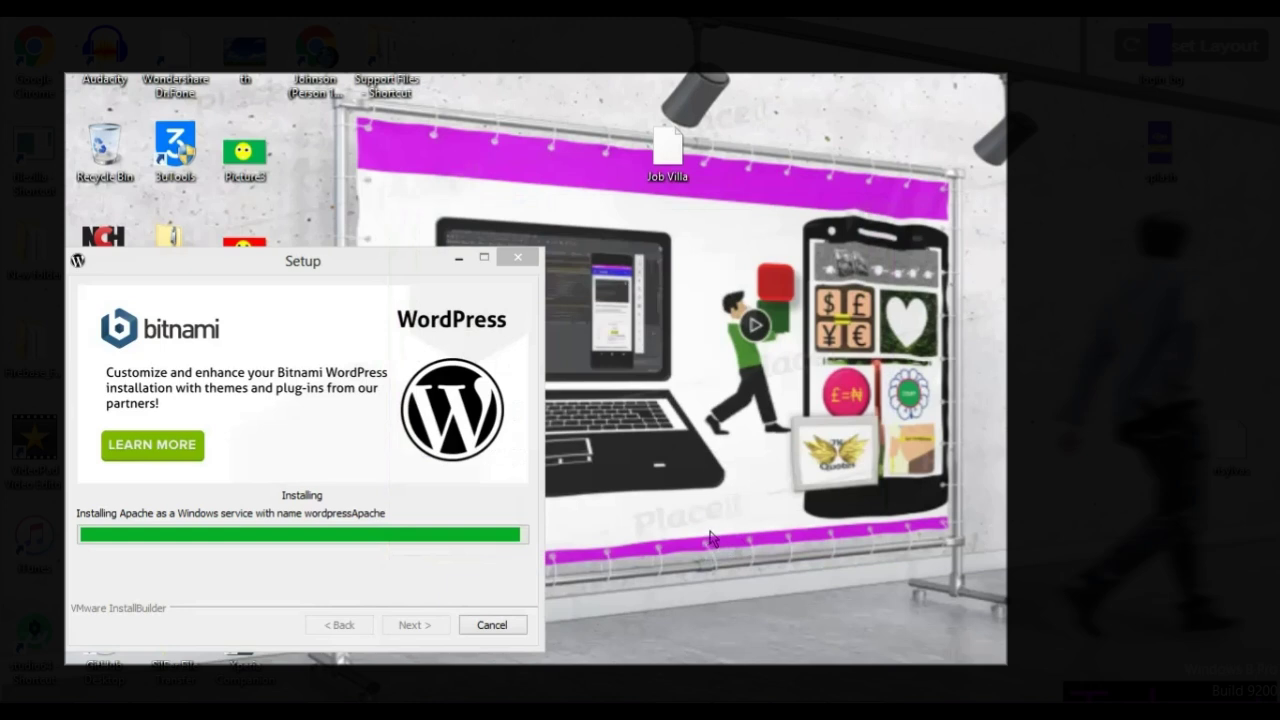
pyautogui.rightClick(710, 536)
pyautogui.click(790, 305)
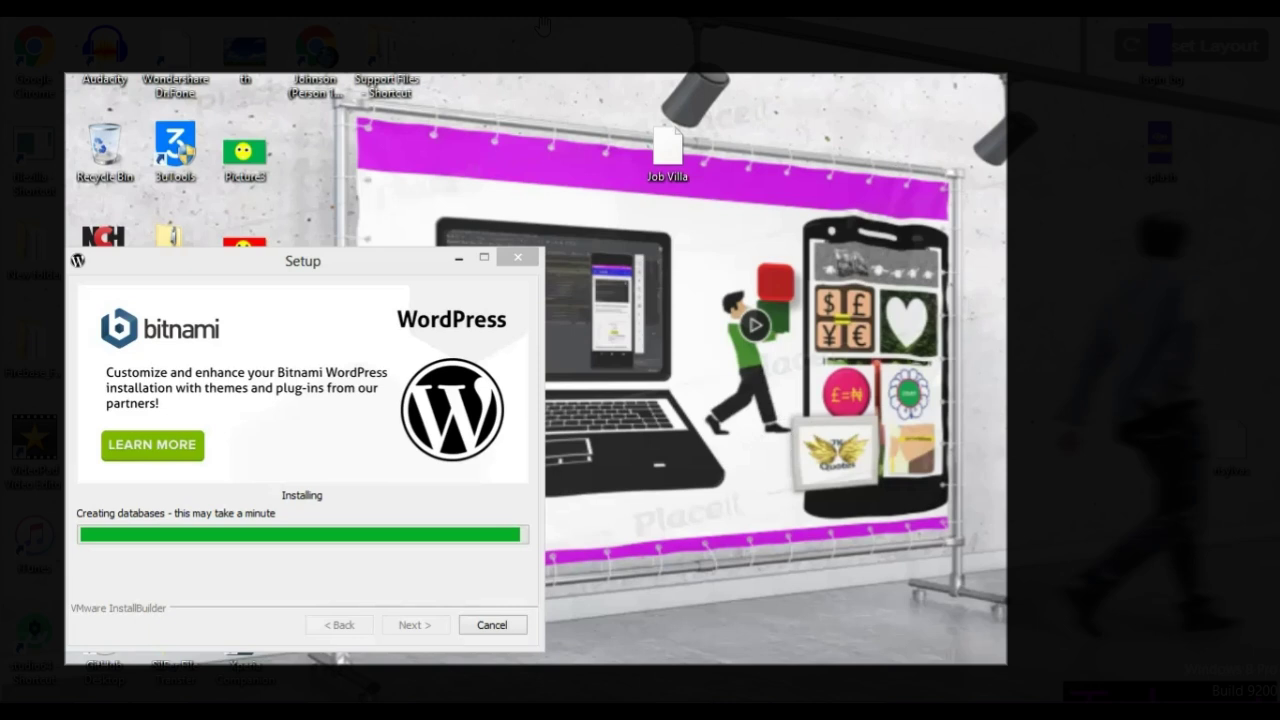
pyautogui.click(240, 539)
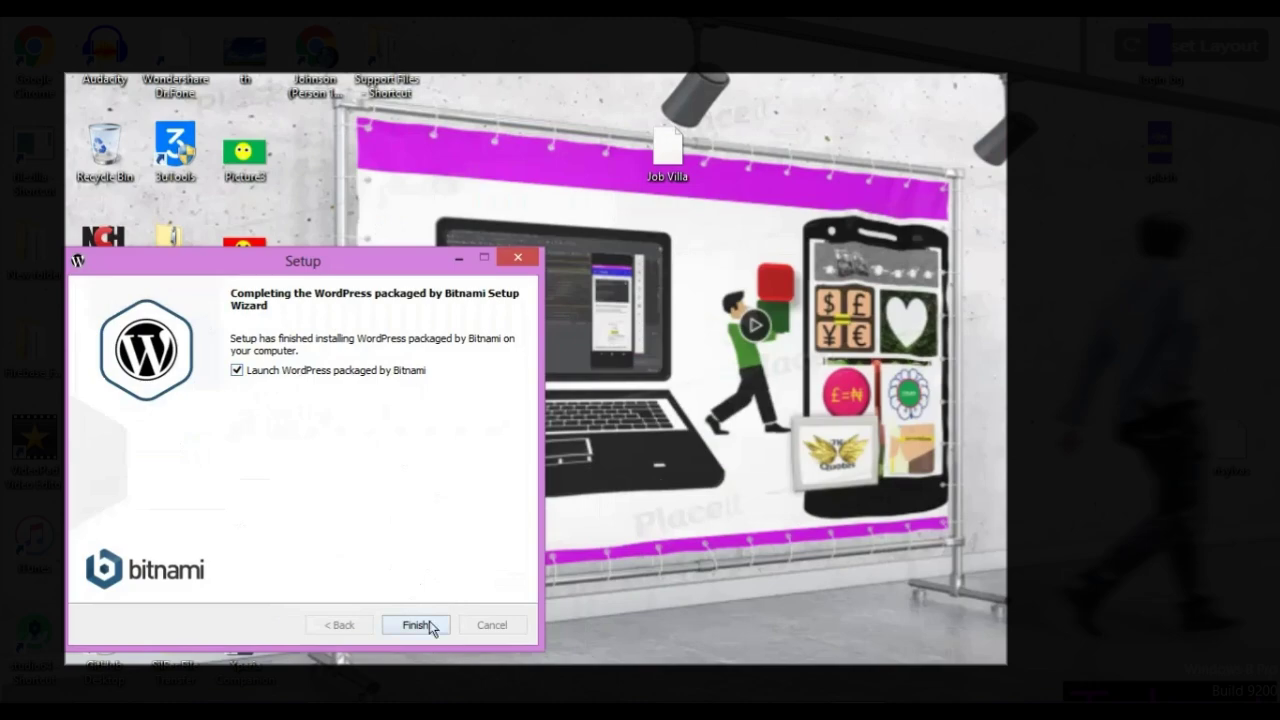
# Finish setup, then launch manager-windows from C:\Bitnami\wordpress-5.8.2-0.
pyautogui.click(431, 626)
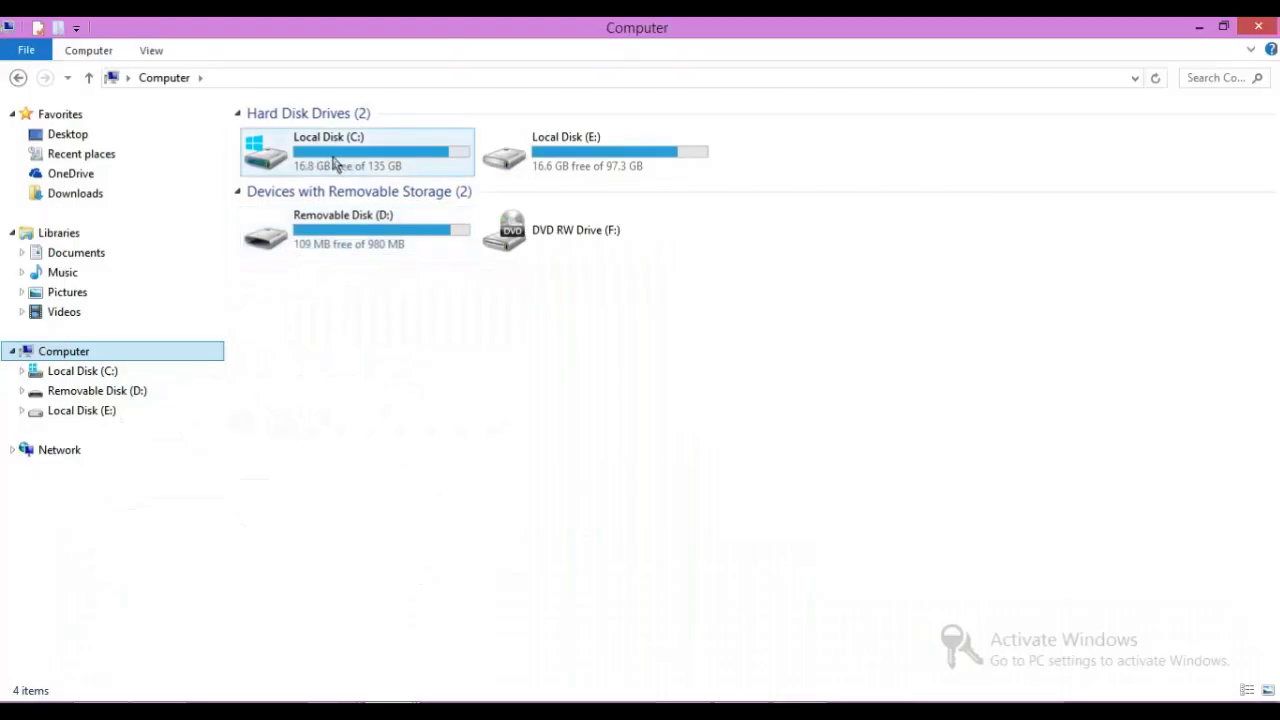
pyautogui.doubleClick(335, 163)
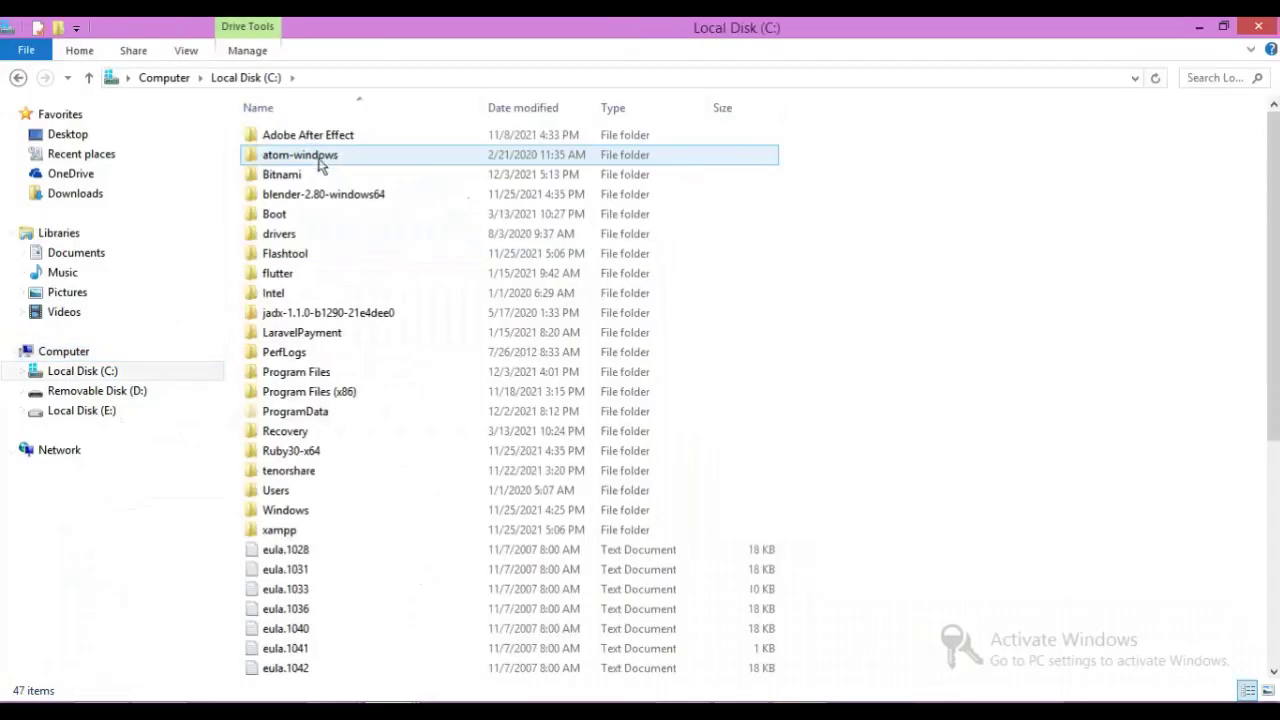
pyautogui.doubleClick(280, 177)
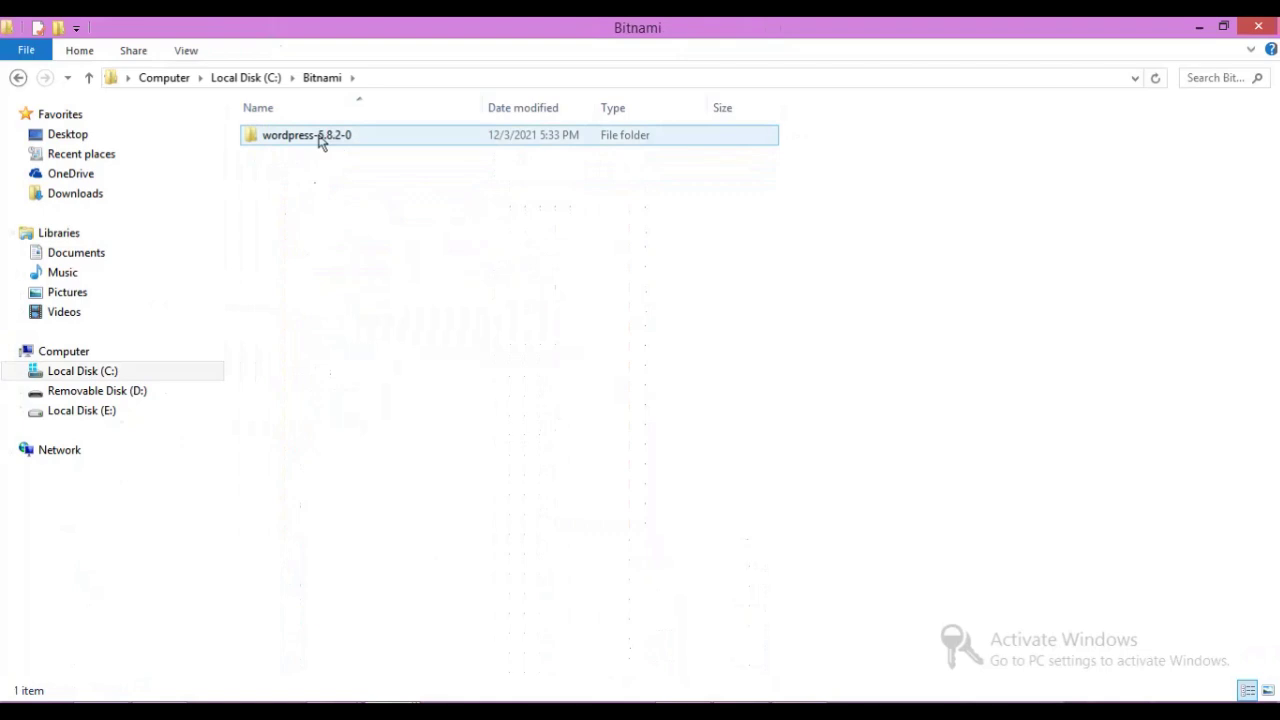
pyautogui.doubleClick(320, 142)
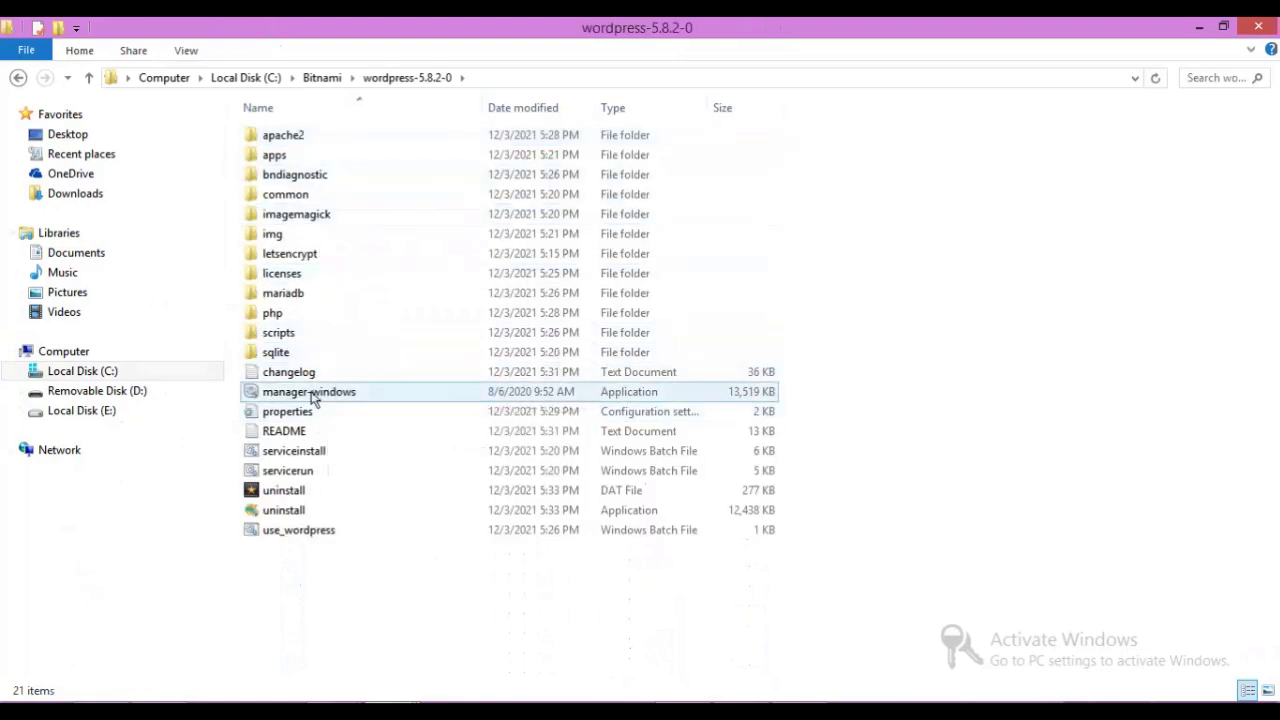
pyautogui.doubleClick(313, 396)
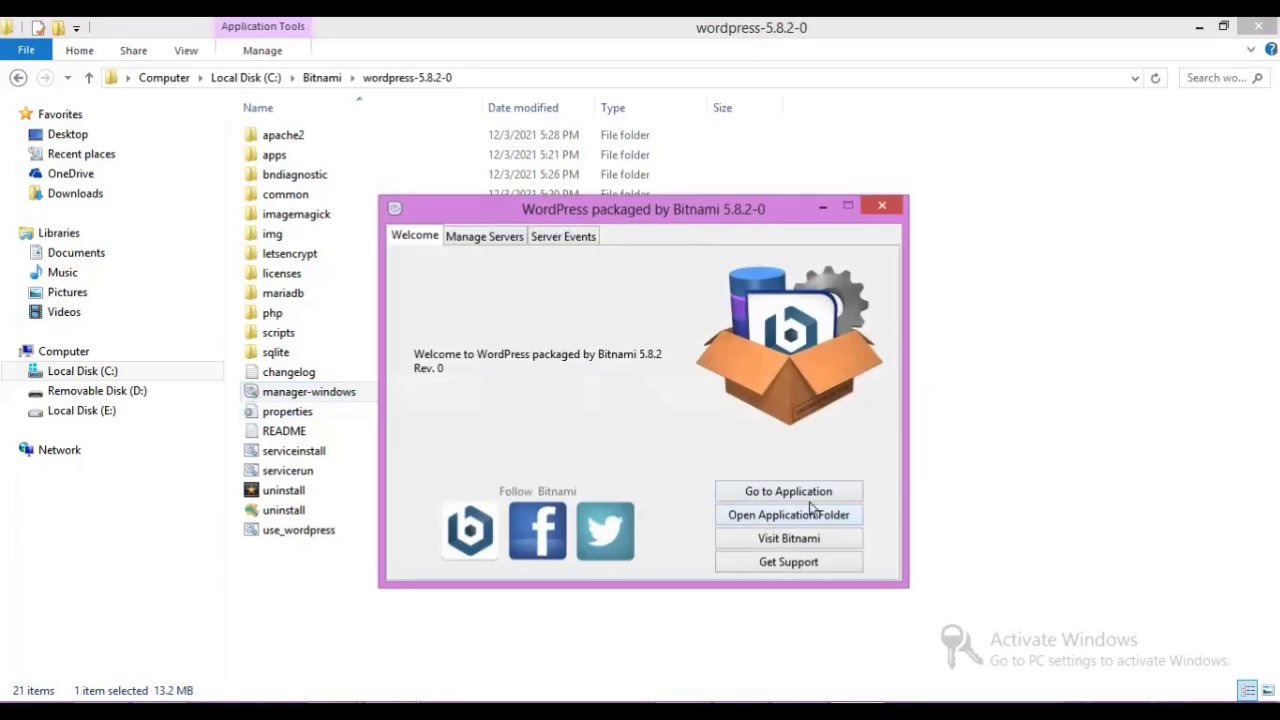
# Go to the application from Bitnami Manager and start the servers when prompted.
pyautogui.click(806, 492)
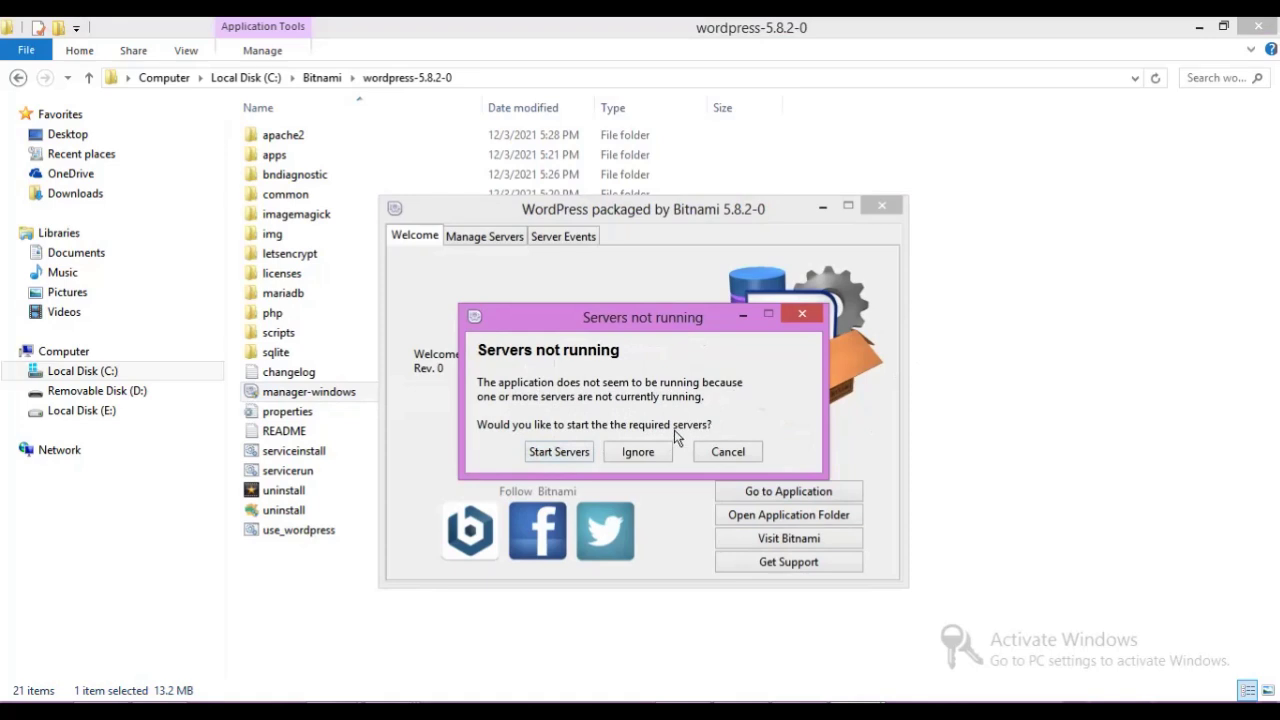
pyautogui.click(576, 459)
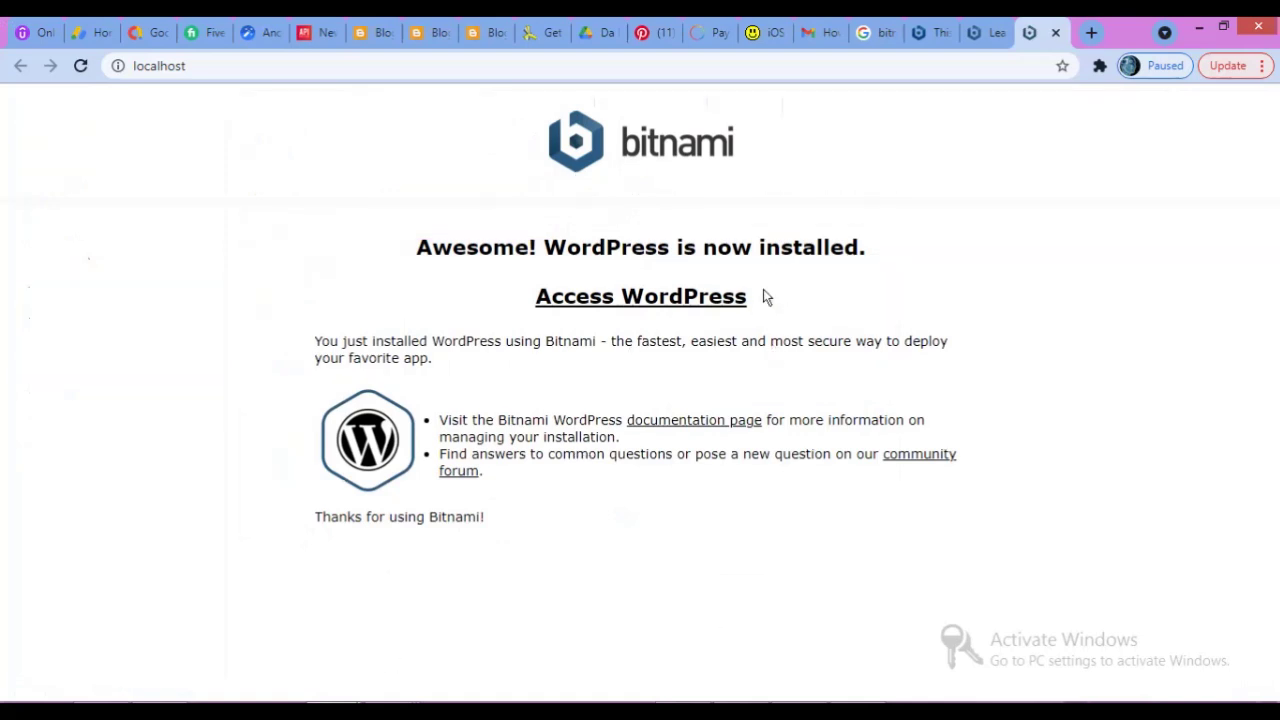
# Open the STACKUDEMY site, view the 'Hello world!' post, then return to the homepage.
pyautogui.click(702, 311)
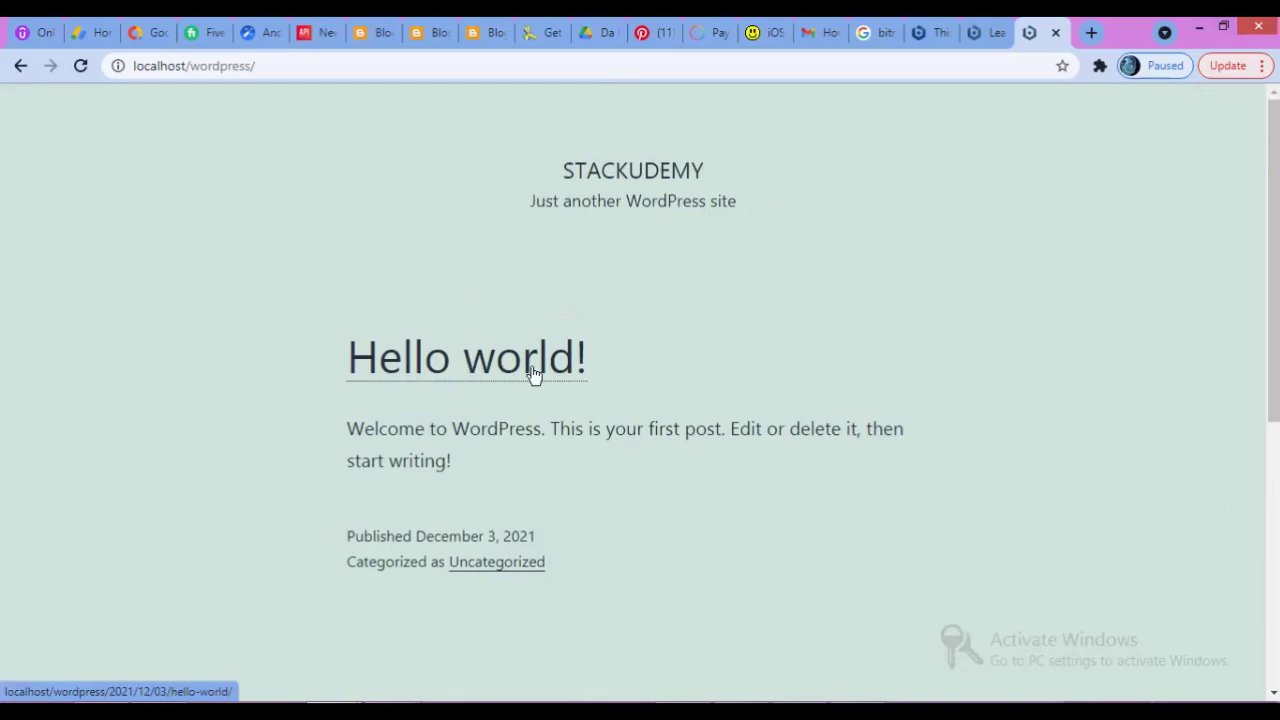
pyautogui.click(490, 364)
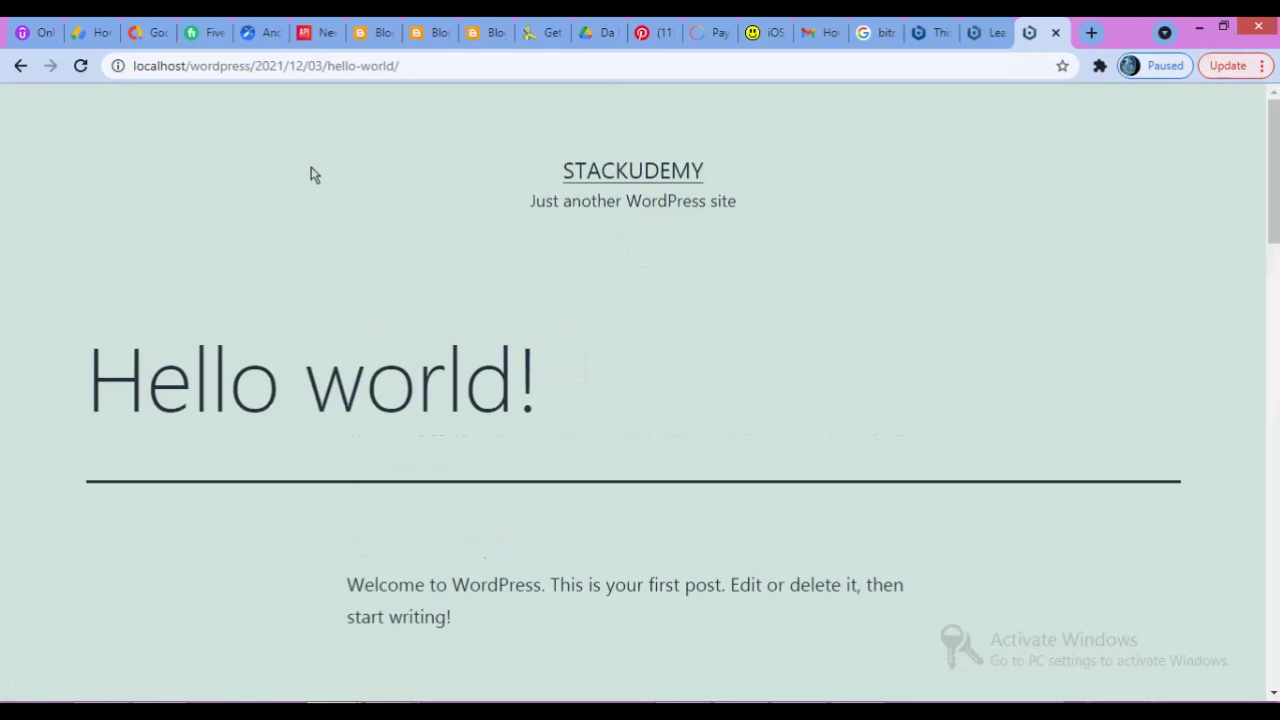
pyautogui.click(611, 172)
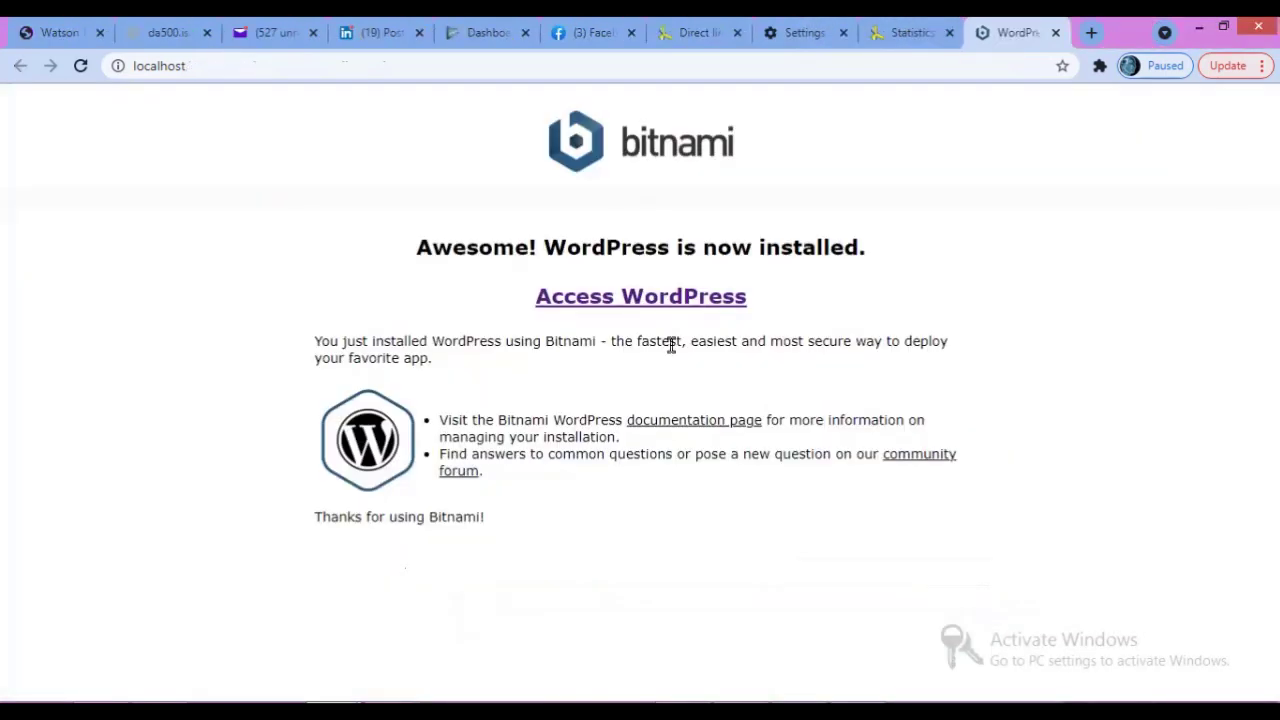
pyautogui.click(673, 308)
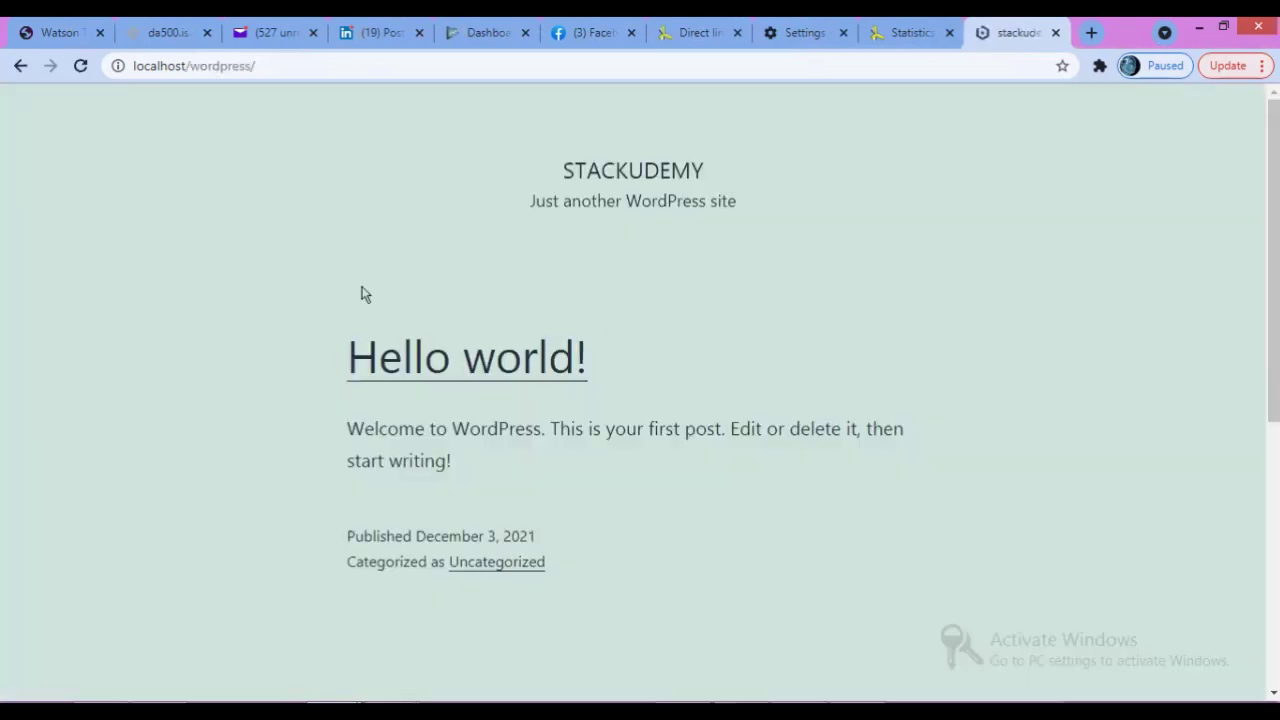
# Go to localhost/wordpress/wp-admin and start typing the admin username on the login page.
pyautogui.click(268, 67)
pyautogui.click(268, 67)
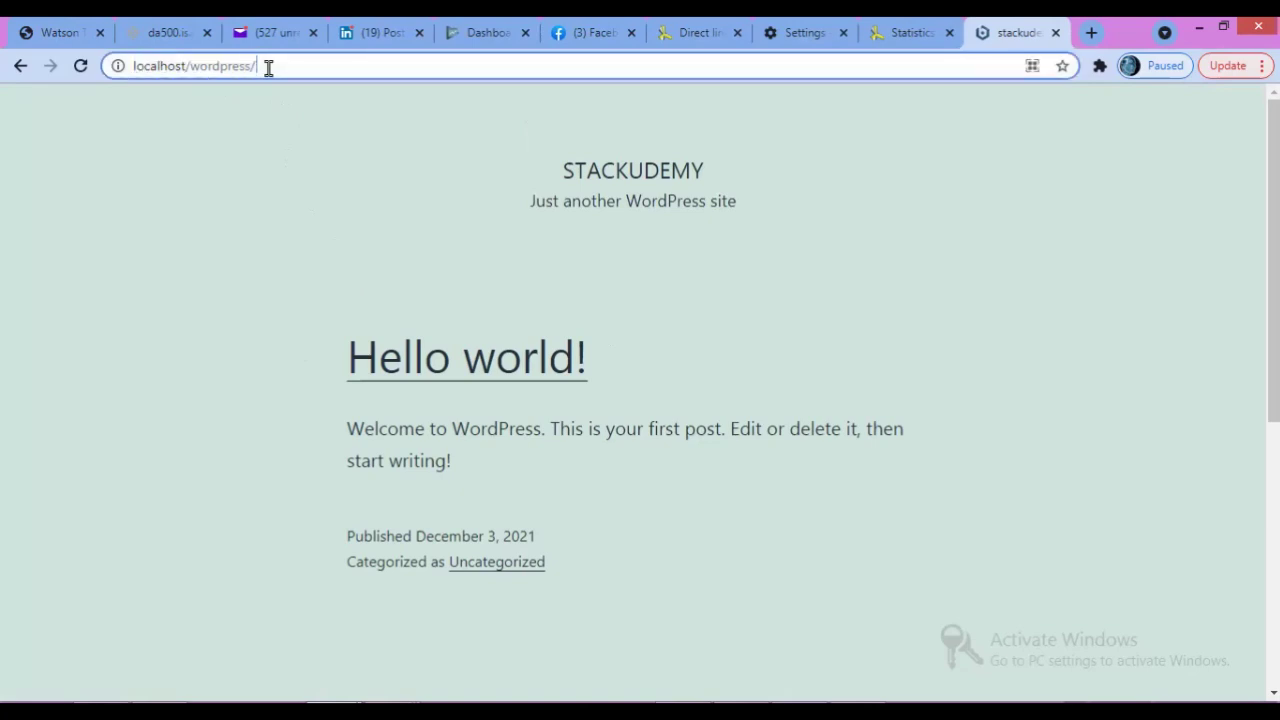
pyautogui.write('w')
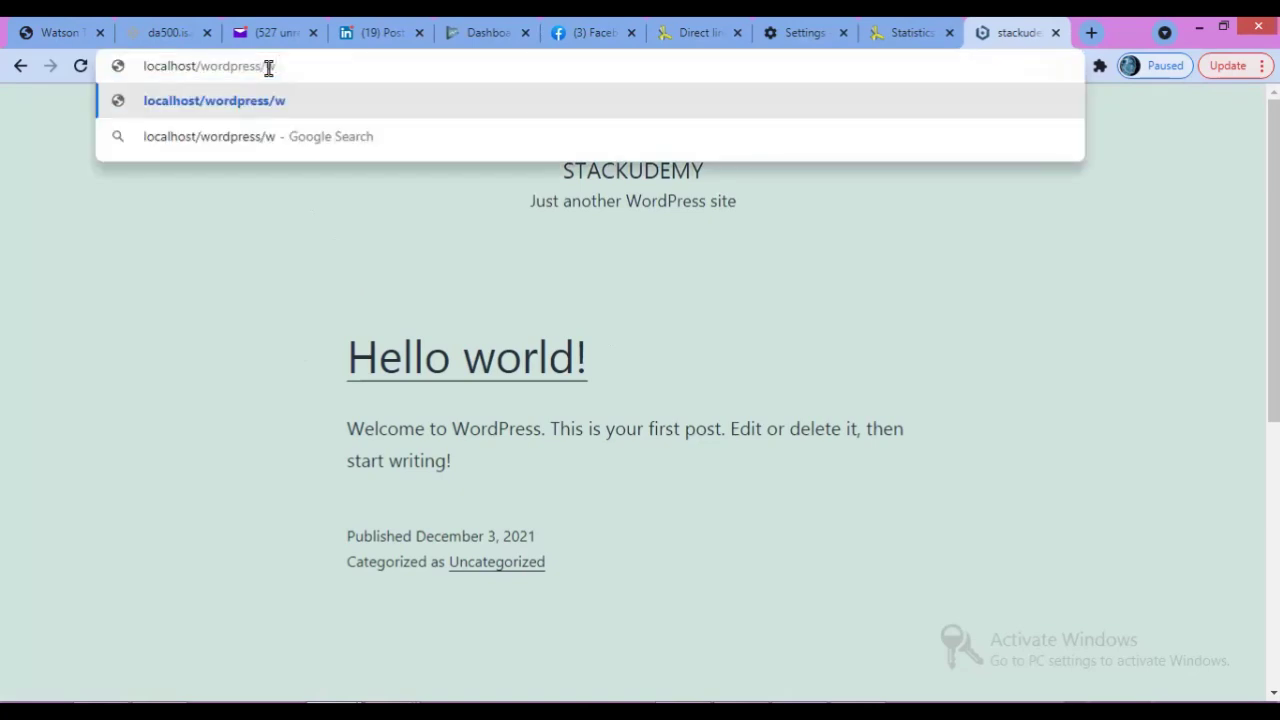
pyautogui.write('p-admin')
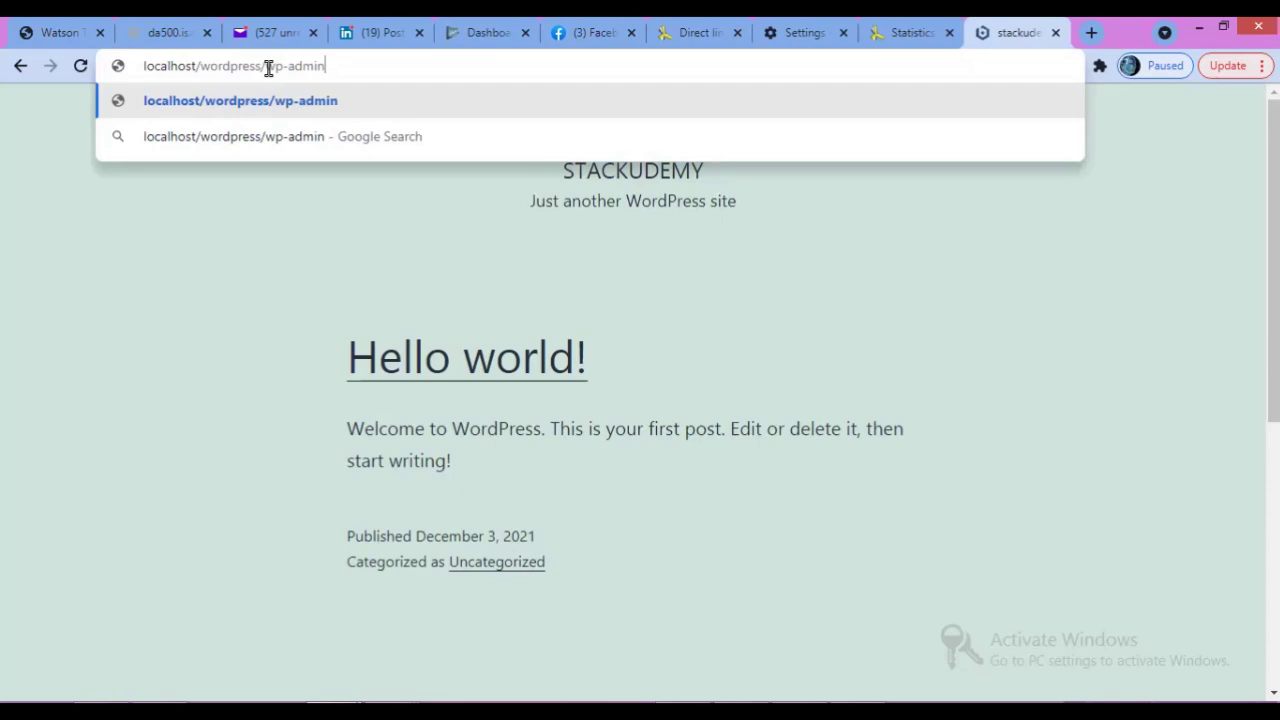
pyautogui.press('Return')
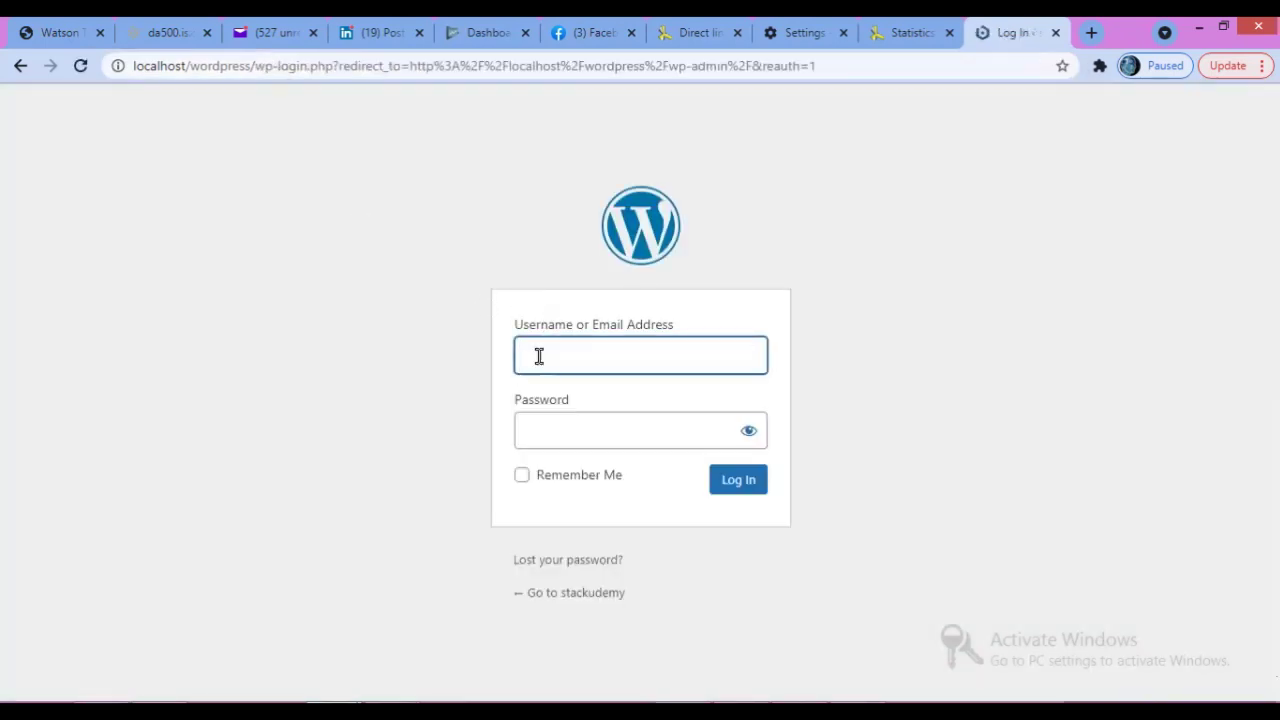
pyautogui.write('ad')
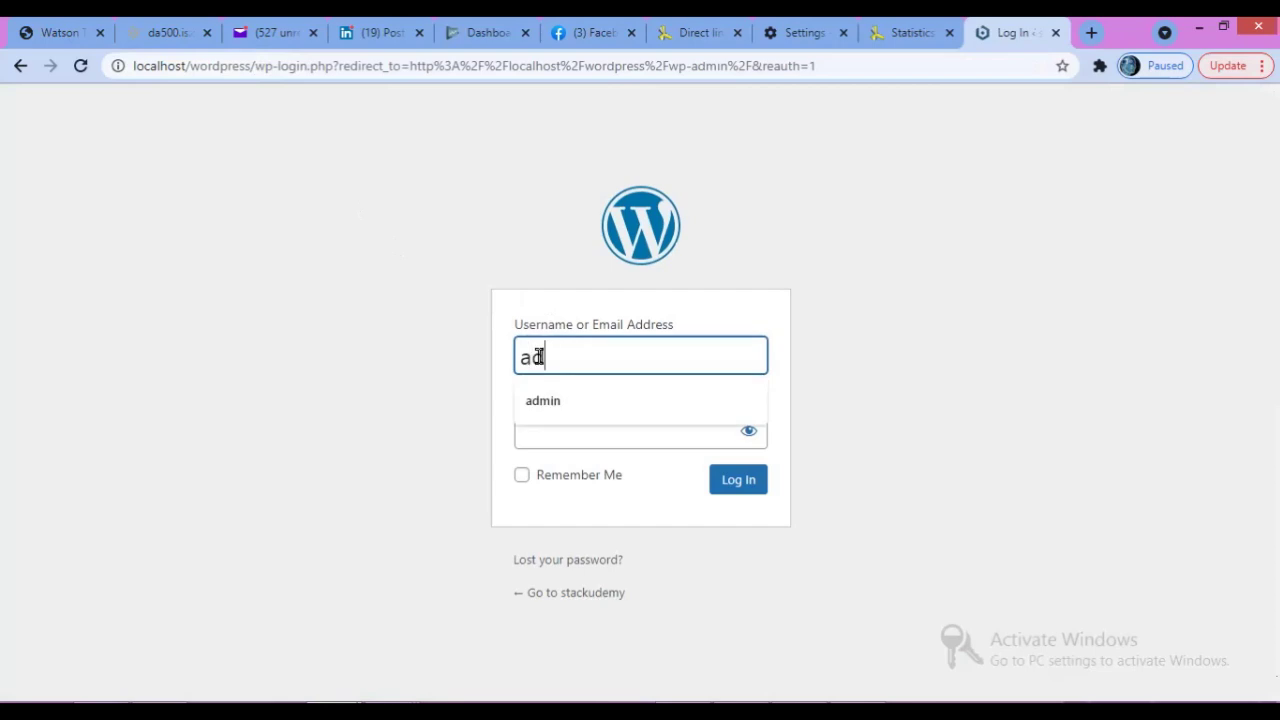
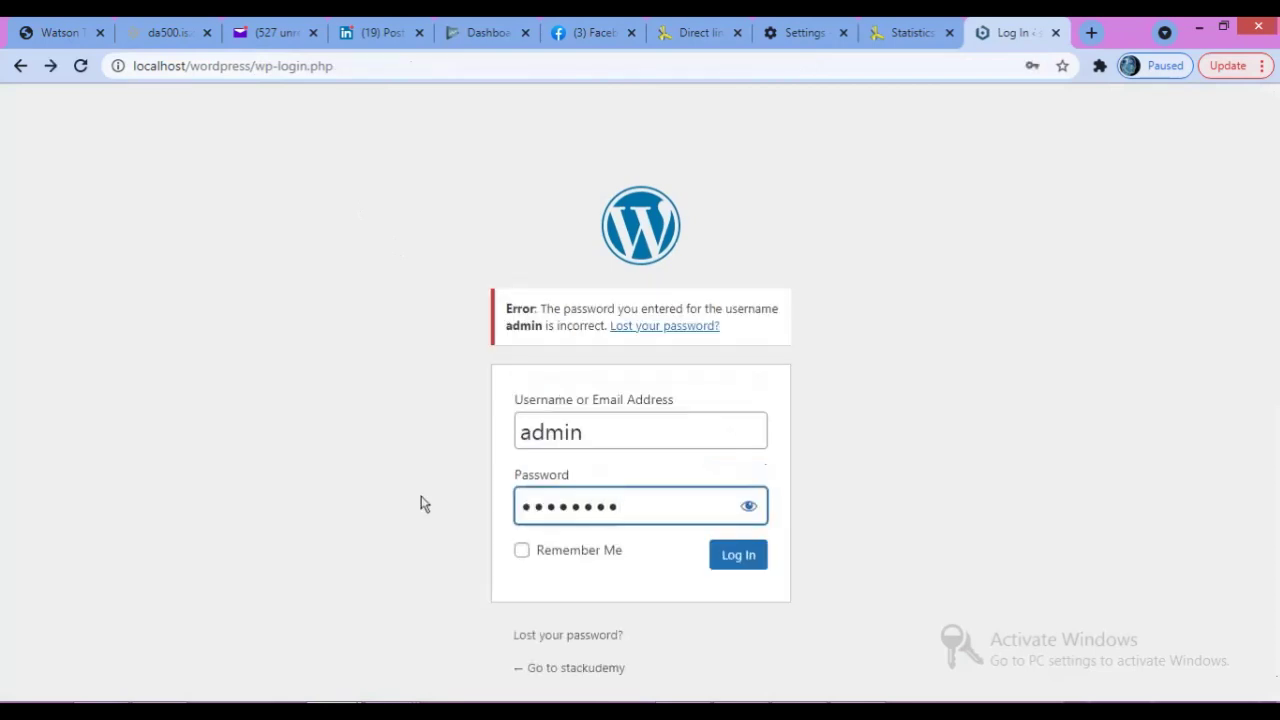
# Re-enter the account password and log in to the admin Dashboard.
pyautogui.write('1')
pyautogui.click(738, 555)
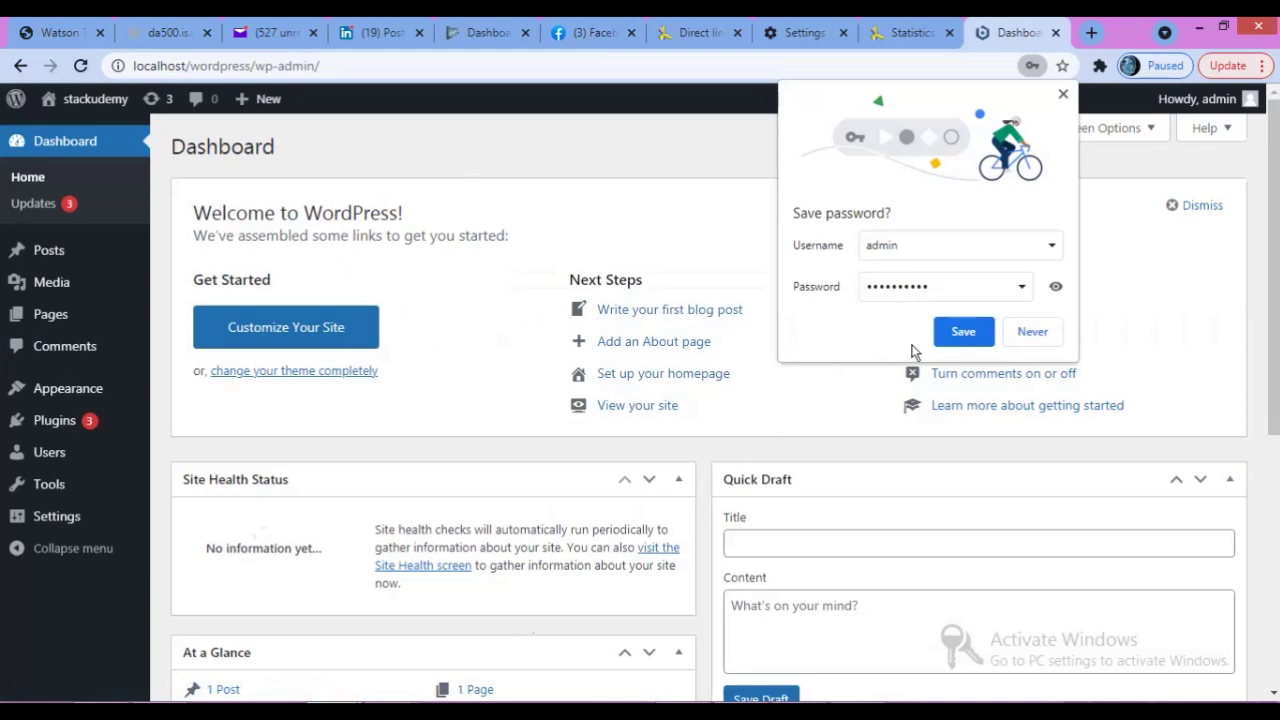
# Save the password in Chrome, view All Posts, then go to Appearance > Themes.
pyautogui.click(963, 331)
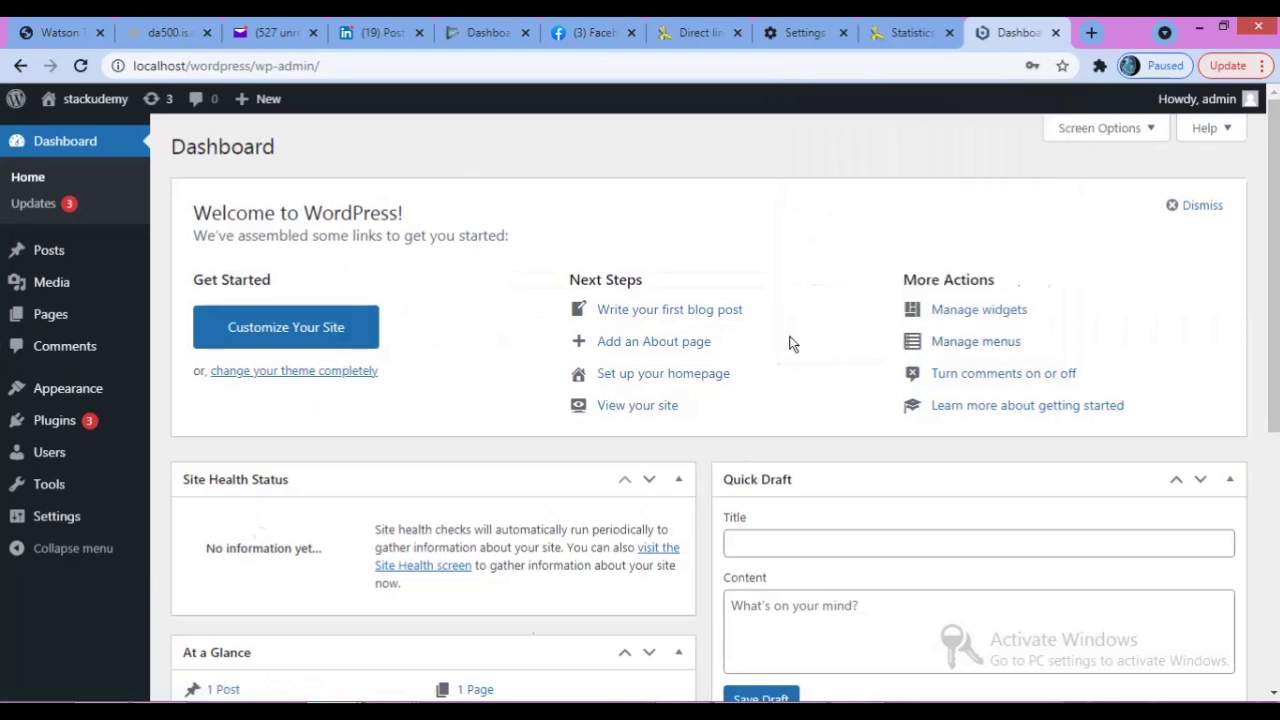
pyautogui.moveTo(68, 268)
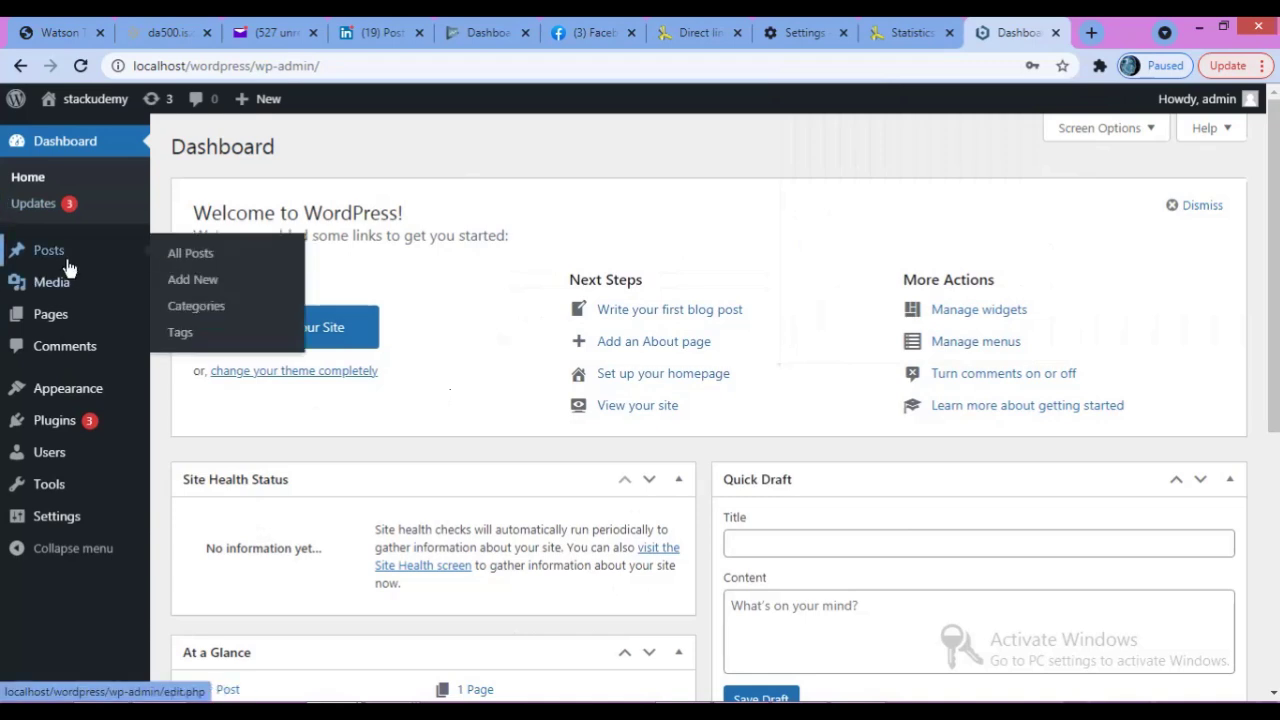
pyautogui.click(181, 262)
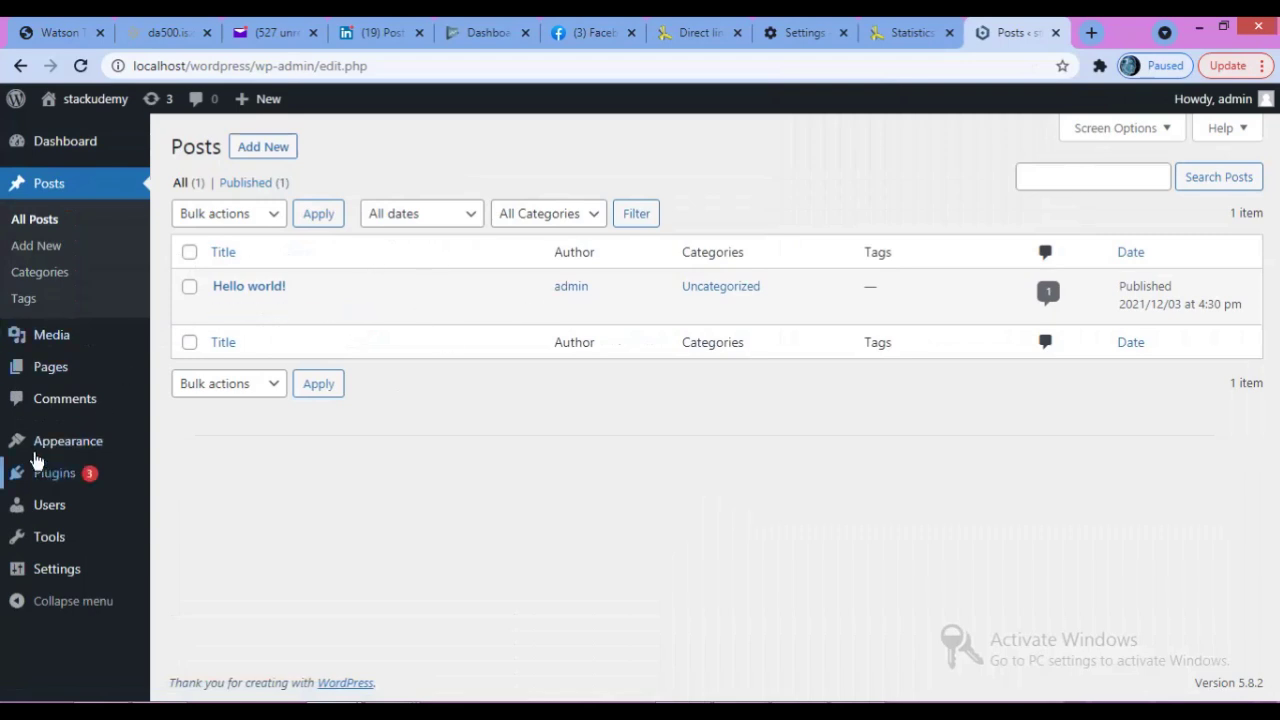
pyautogui.moveTo(50, 452)
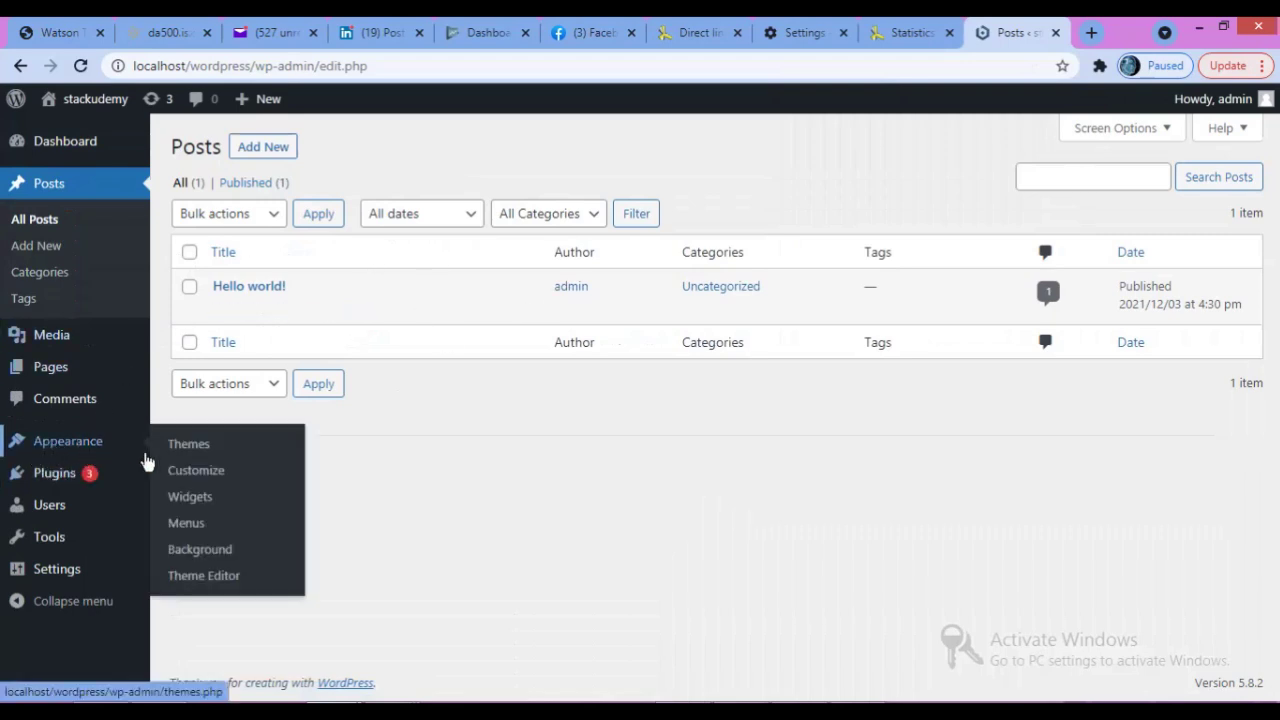
pyautogui.click(189, 452)
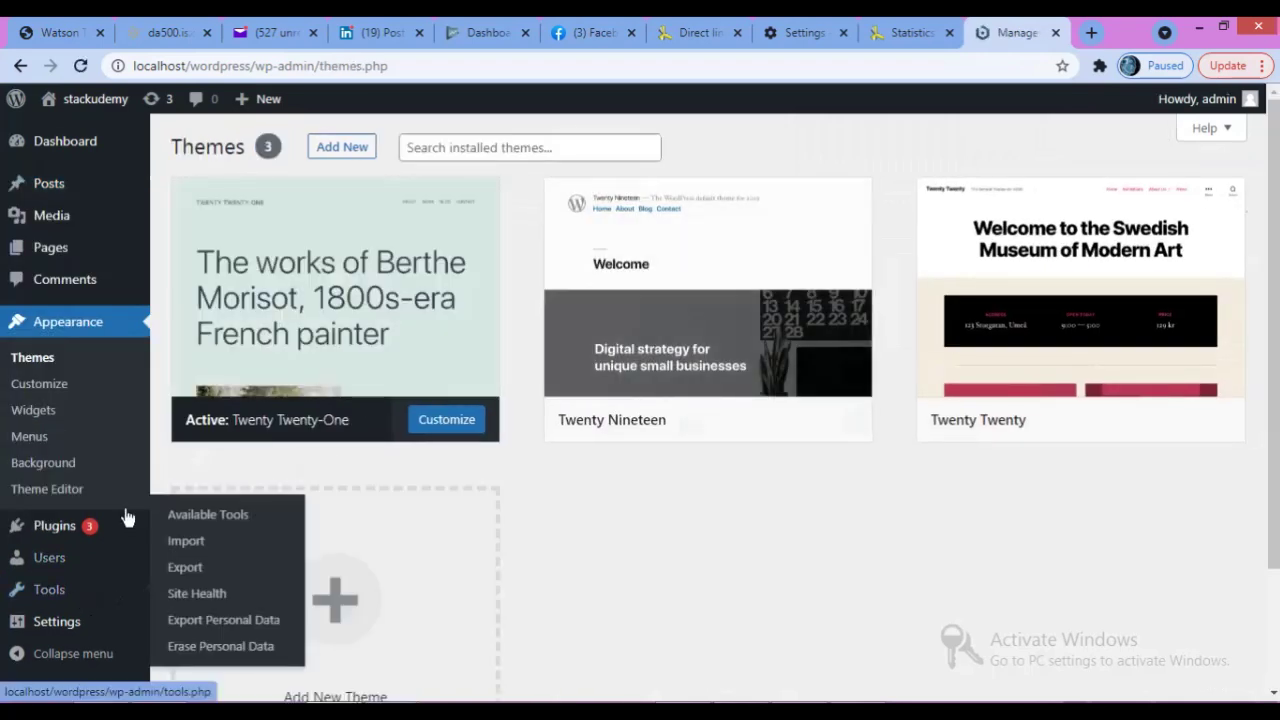
# From Pages > All Pages, open the Sample Page's View link in a new tab.
pyautogui.moveTo(80, 248)
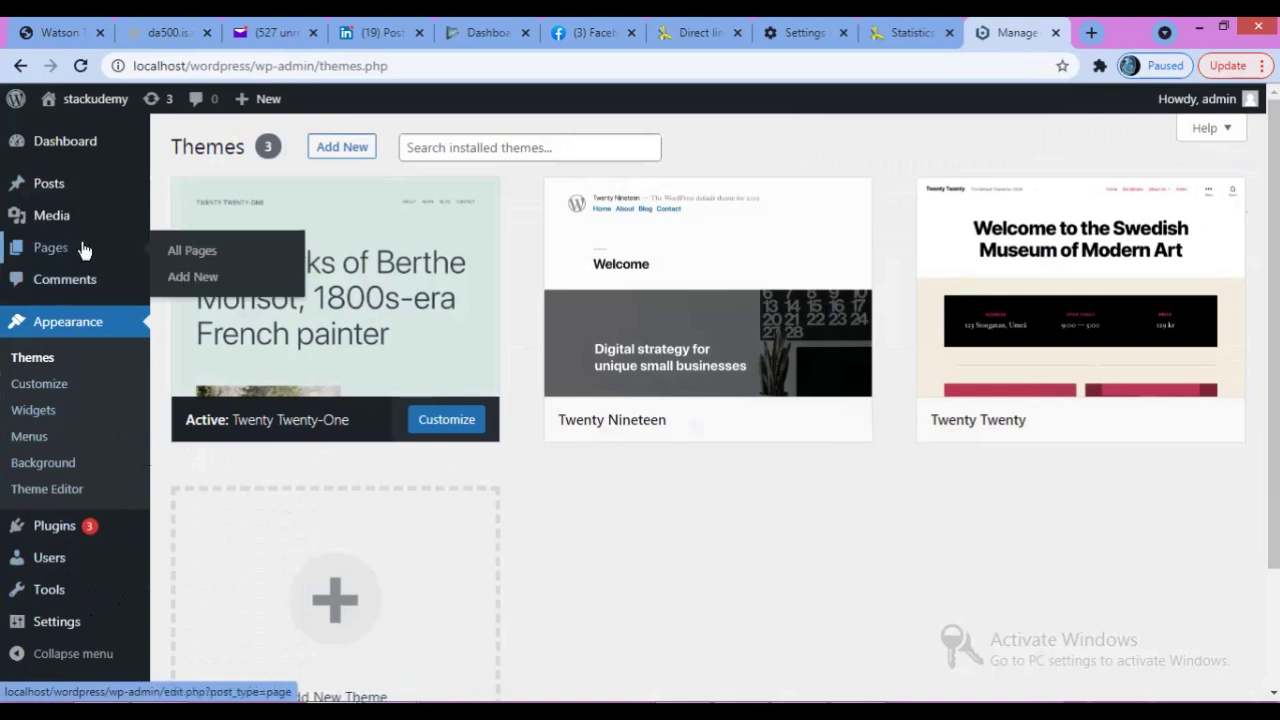
pyautogui.click(181, 256)
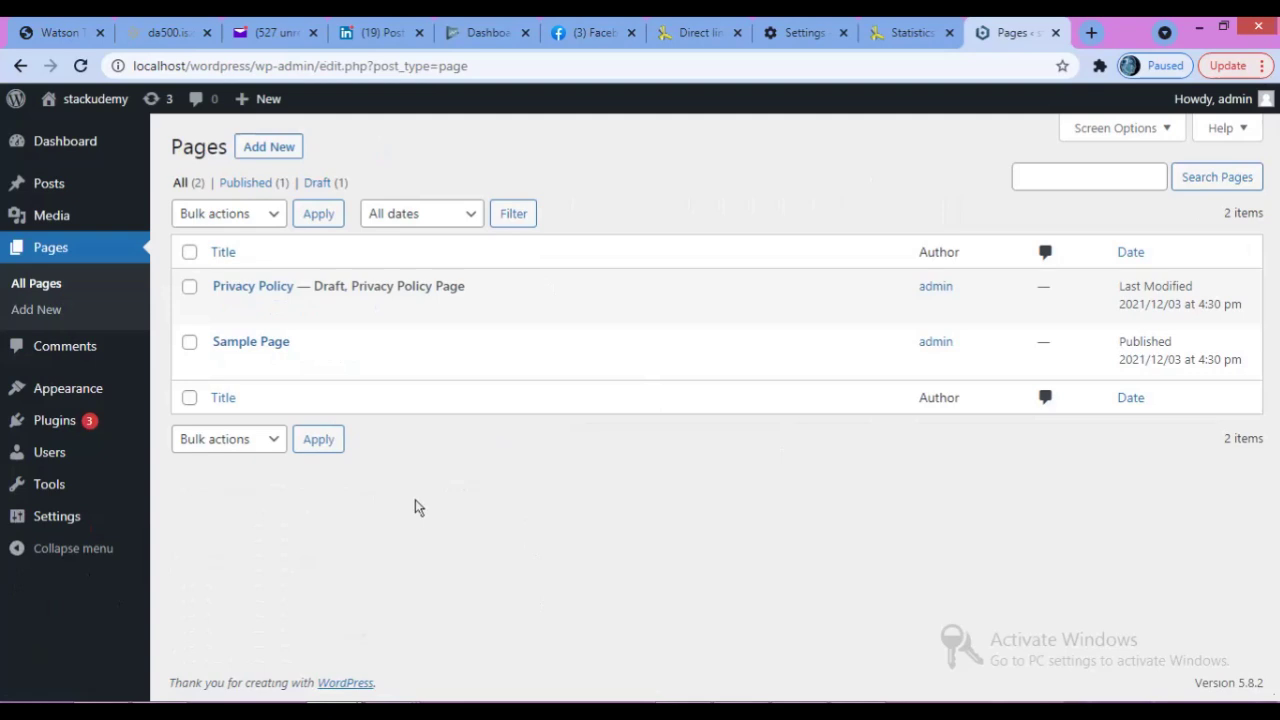
pyautogui.moveTo(286, 346)
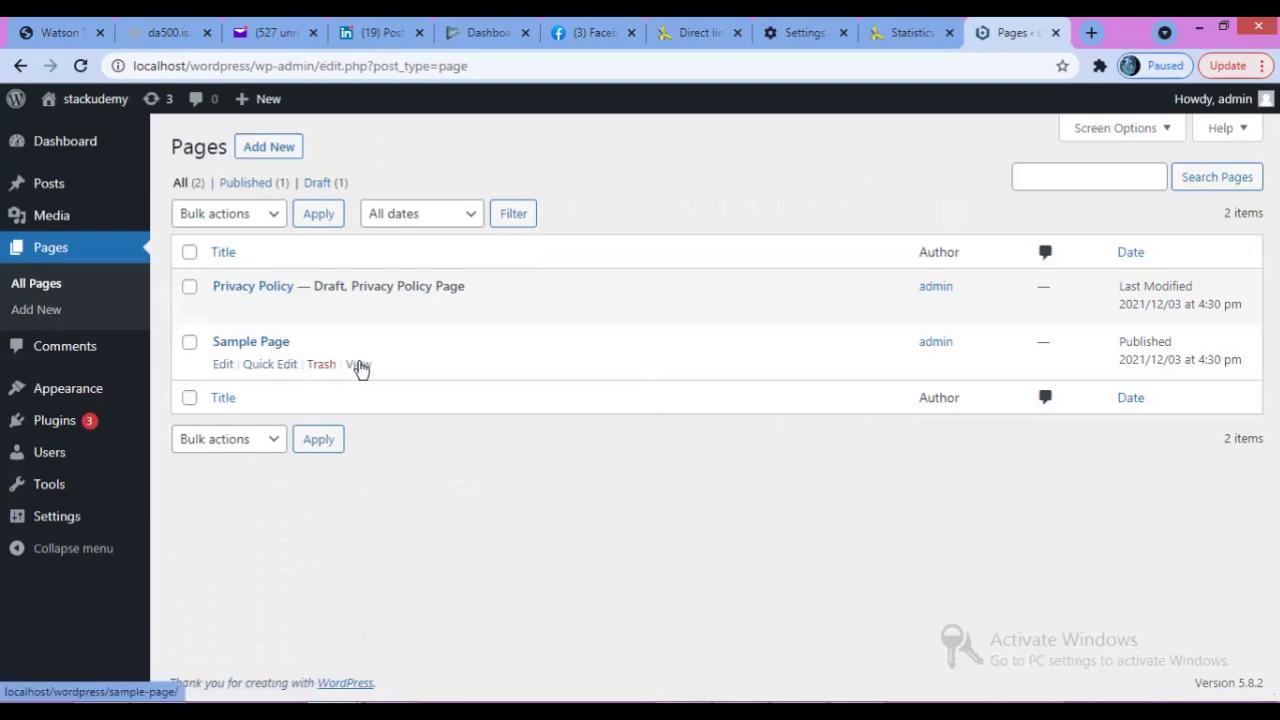
pyautogui.rightClick(357, 366)
pyautogui.click(436, 377)
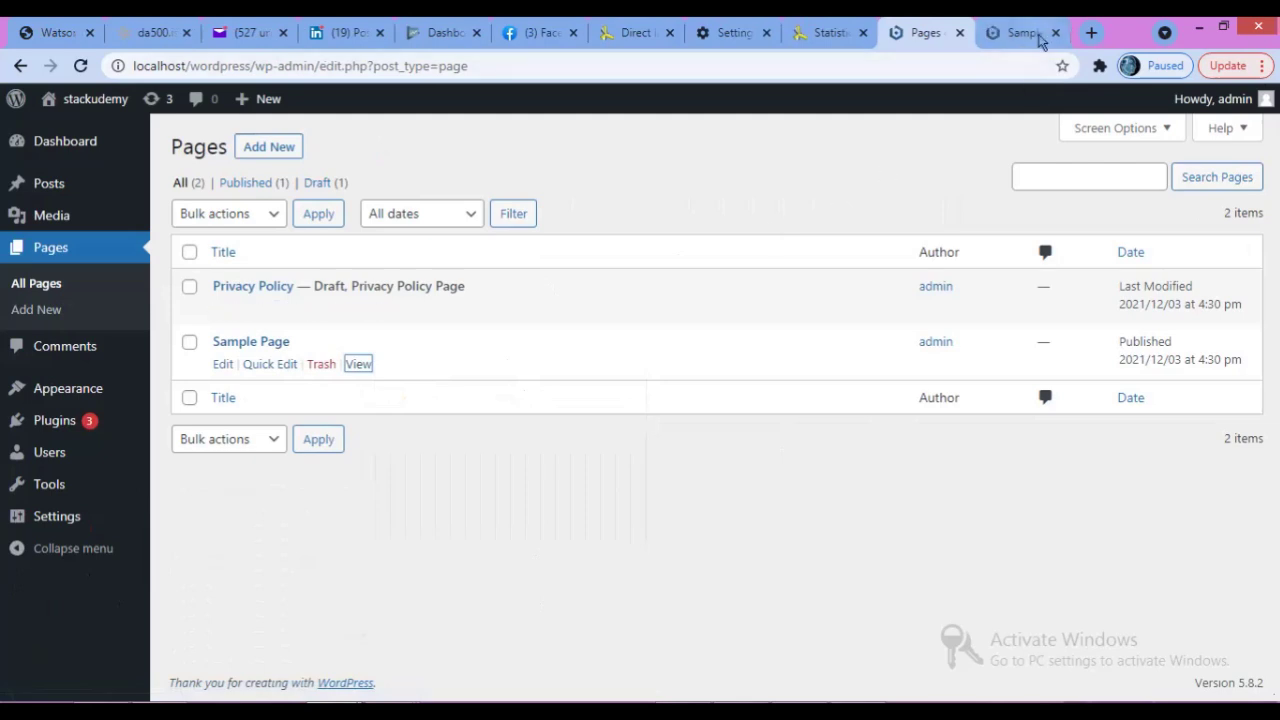
# Read through the live Sample Page, then return to the admin Pages list.
pyautogui.click(1021, 32)
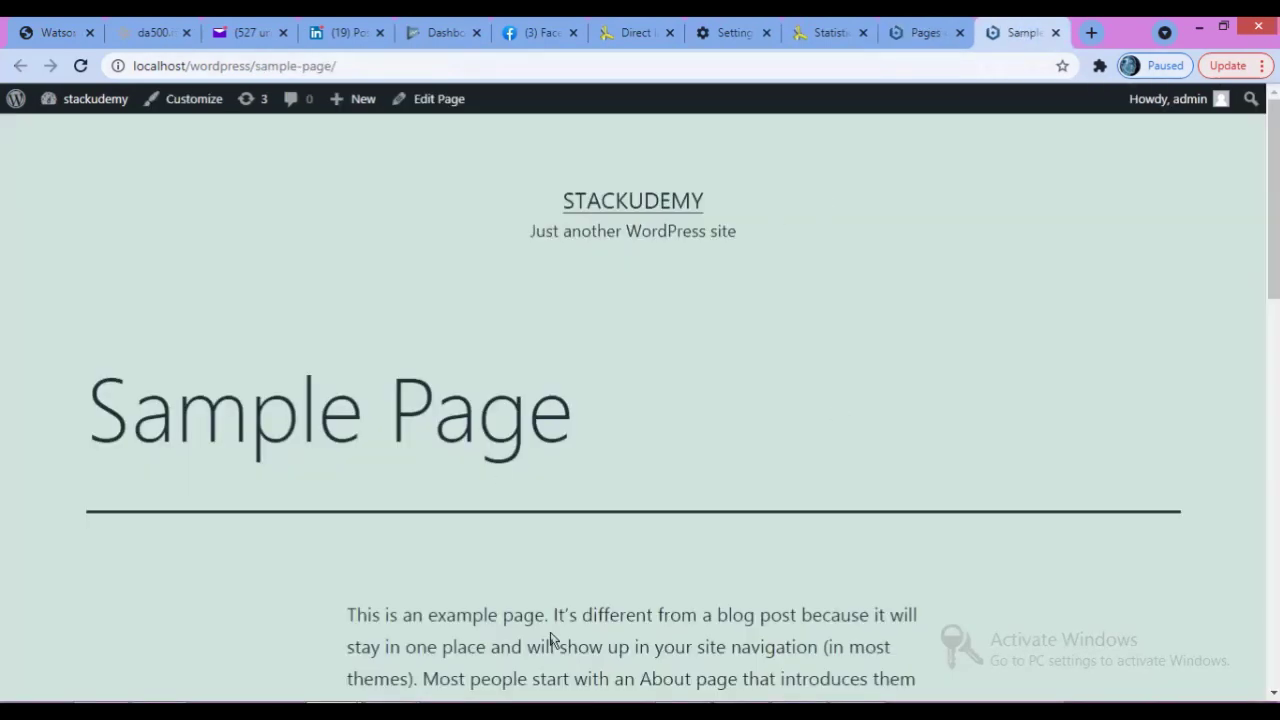
pyautogui.scroll(-4, 654, 645)
pyautogui.scroll(-6, 635, 420)
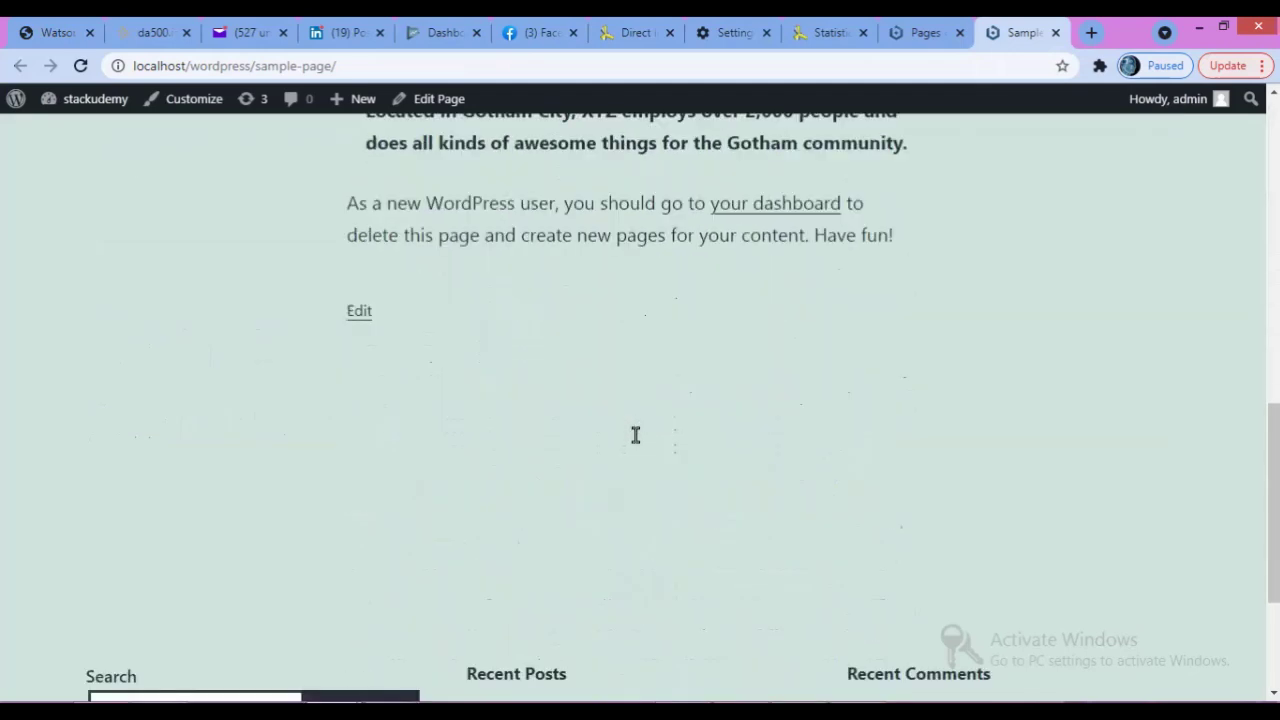
pyautogui.scroll(10, 635, 432)
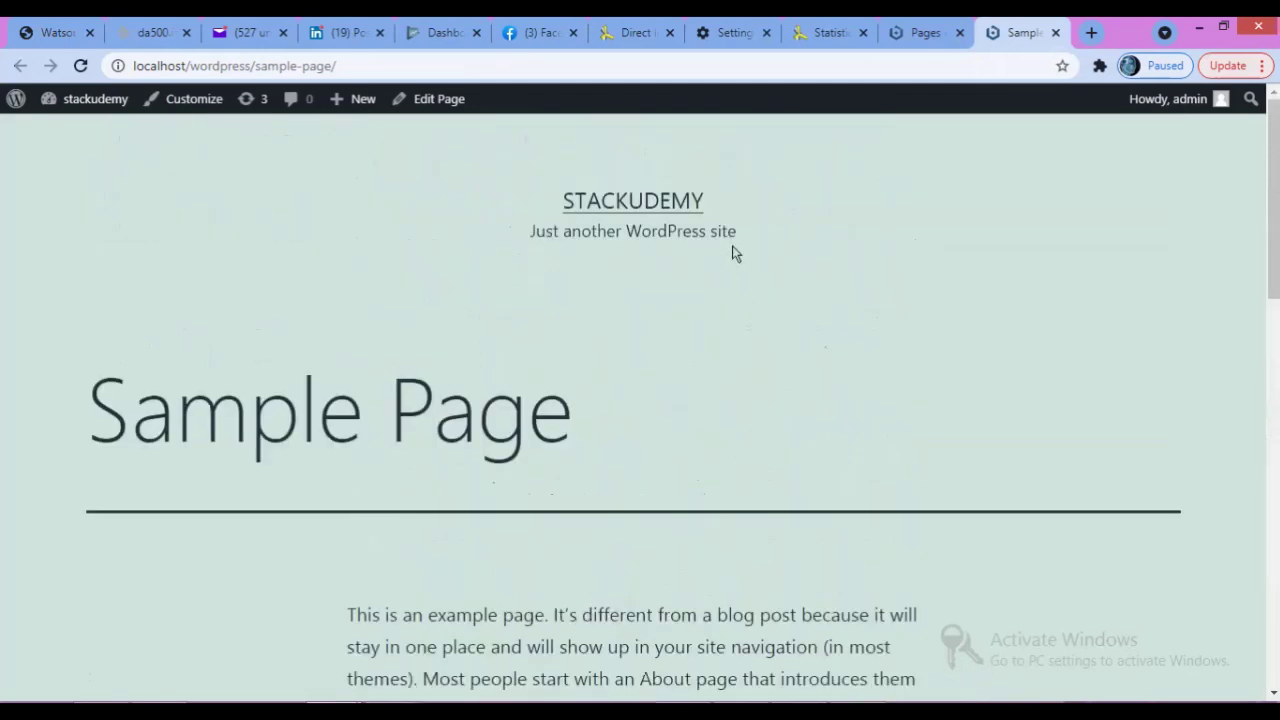
pyautogui.click(925, 32)
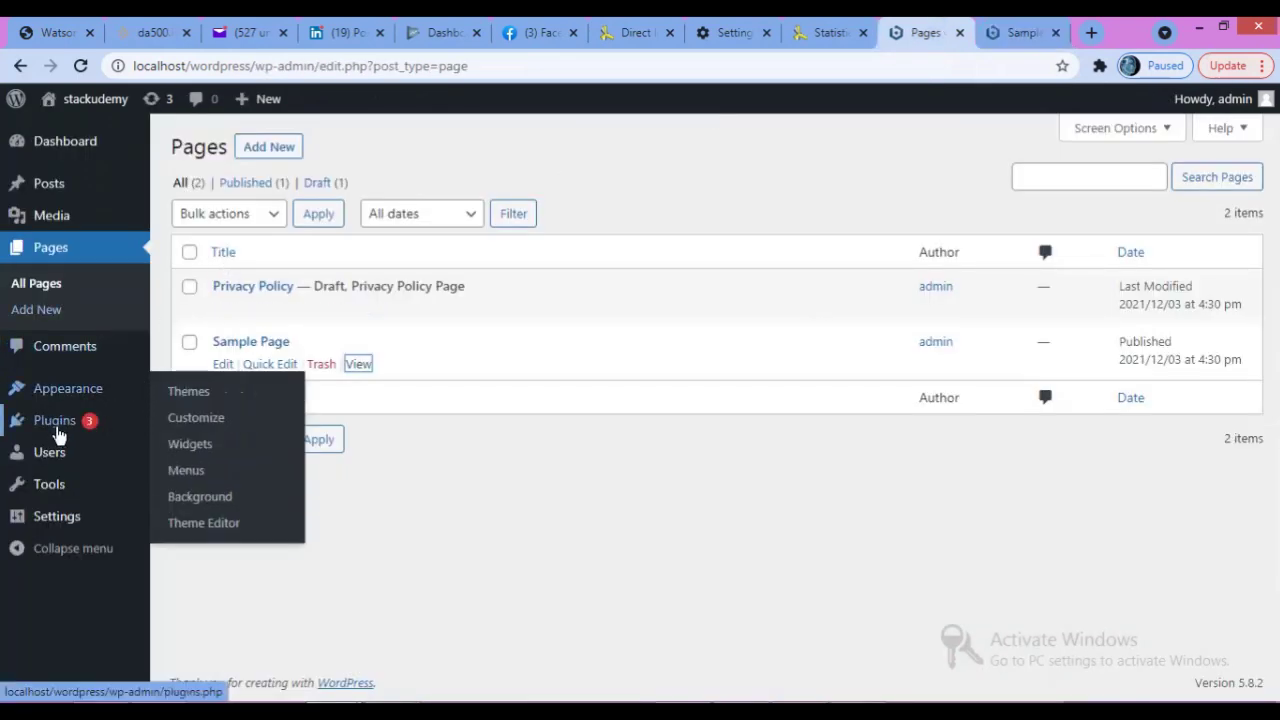
# Go to Plugins > Installed Plugins and scroll through all nine plugins.
pyautogui.moveTo(88, 422)
pyautogui.click(194, 424)
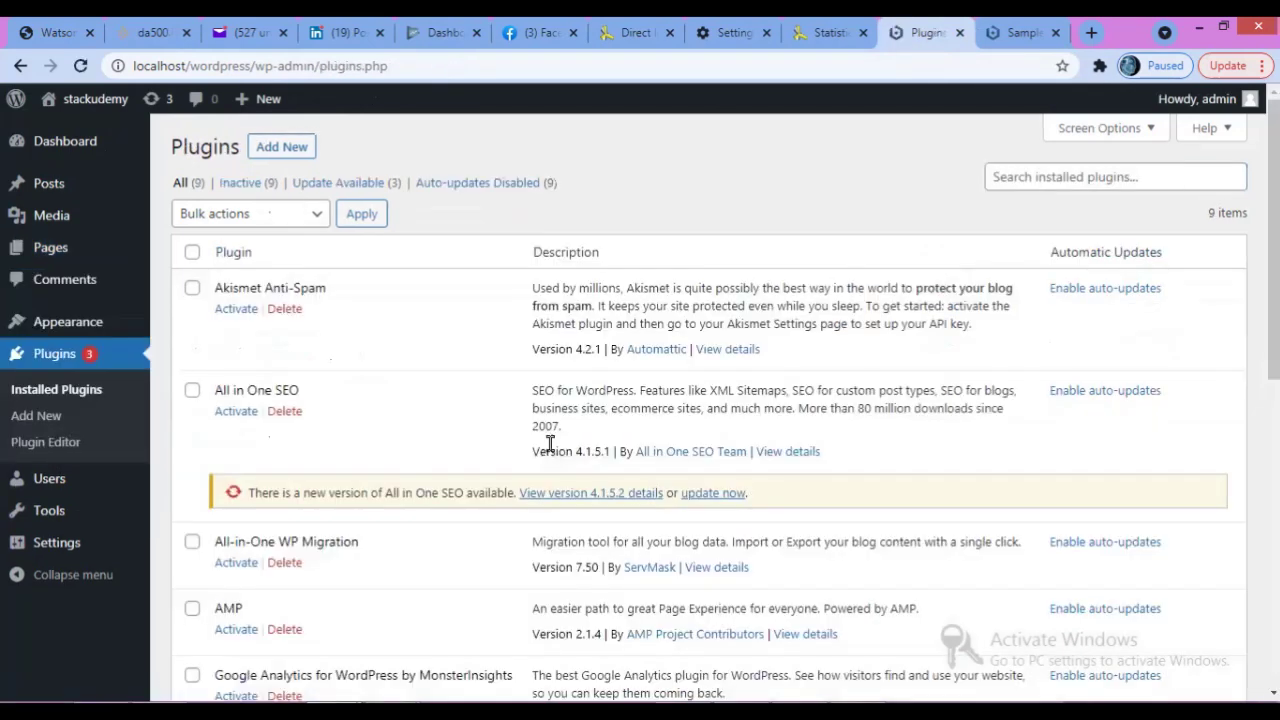
pyautogui.scroll(-5, 355, 435)
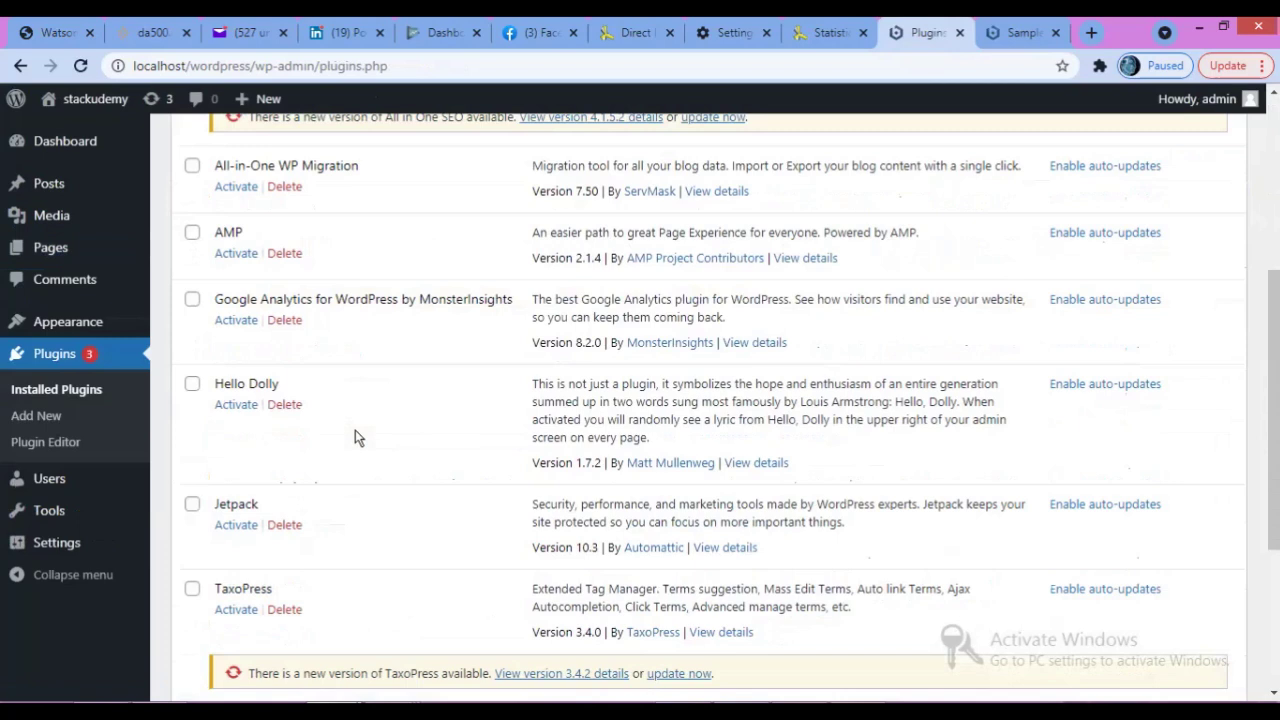
pyautogui.scroll(-1, 355, 437)
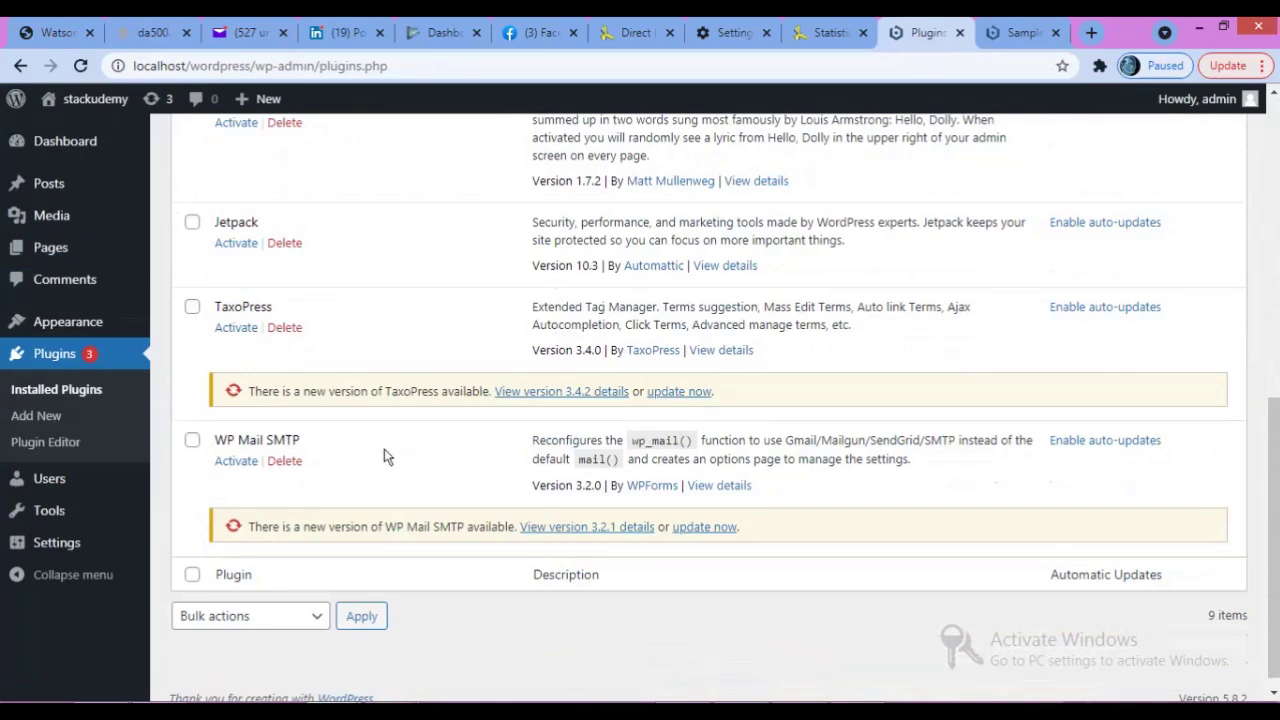
pyautogui.scroll(4, 386, 457)
pyautogui.scroll(3, 386, 457)
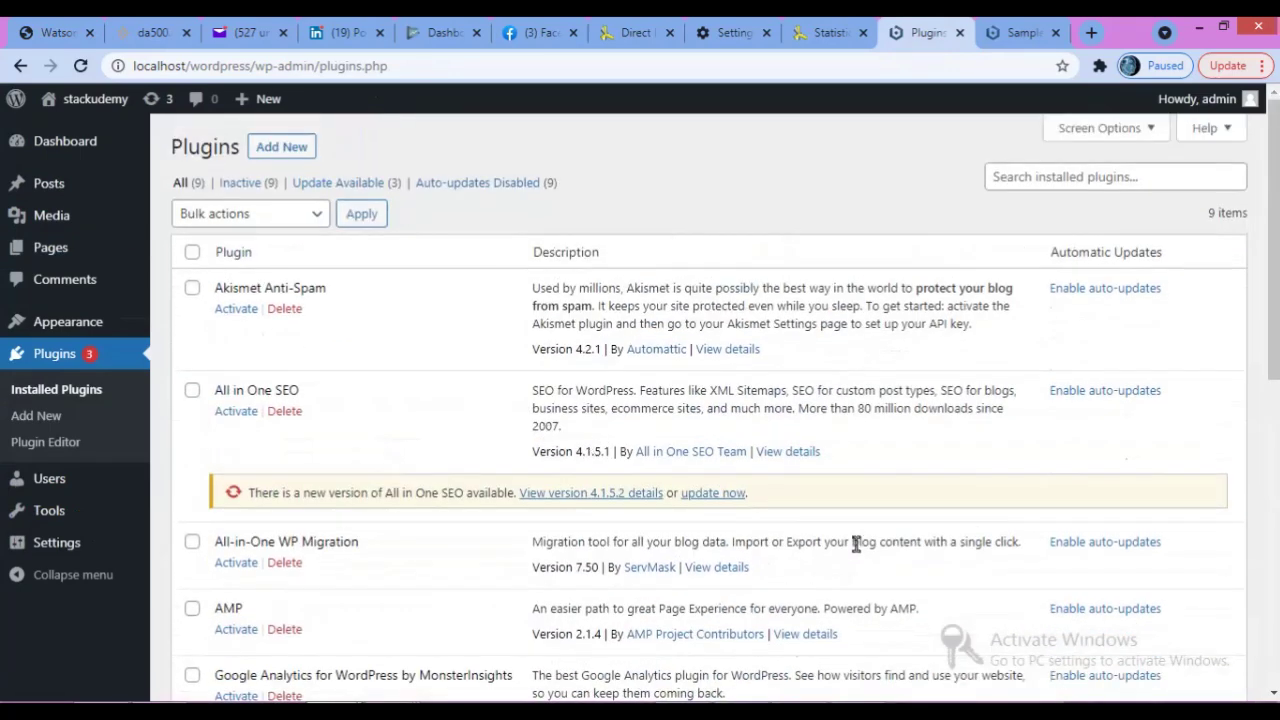